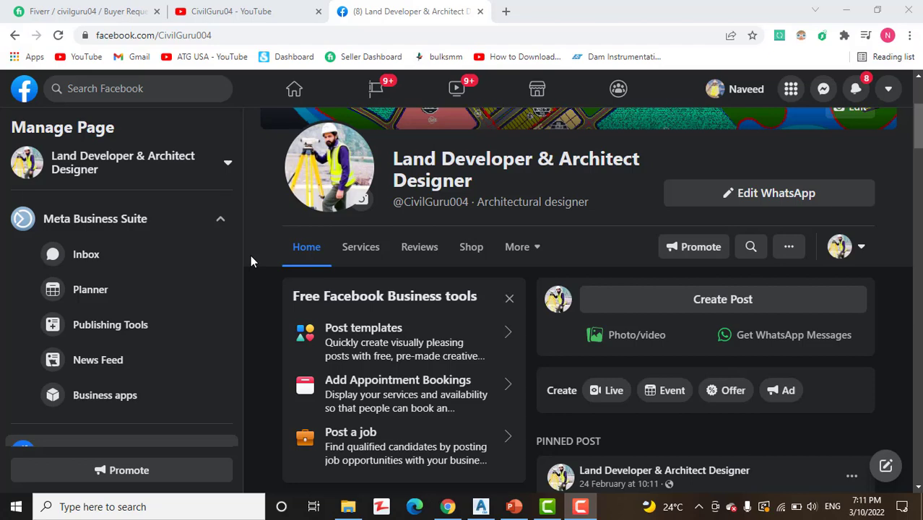
Browse between the YouTube channel page and the Facebook page in Chrome.
{"action": "left_click", "coordinate": [224, 10]}
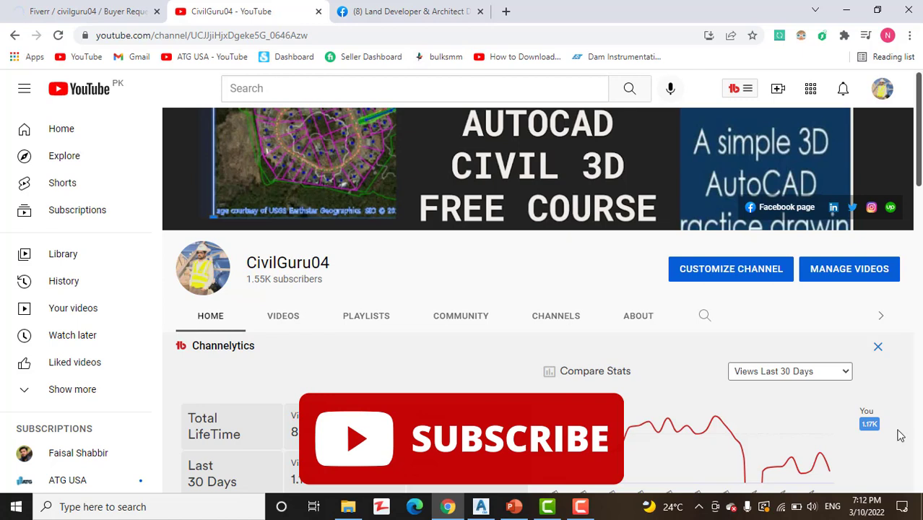
{"action": "left_click", "coordinate": [580, 506]}
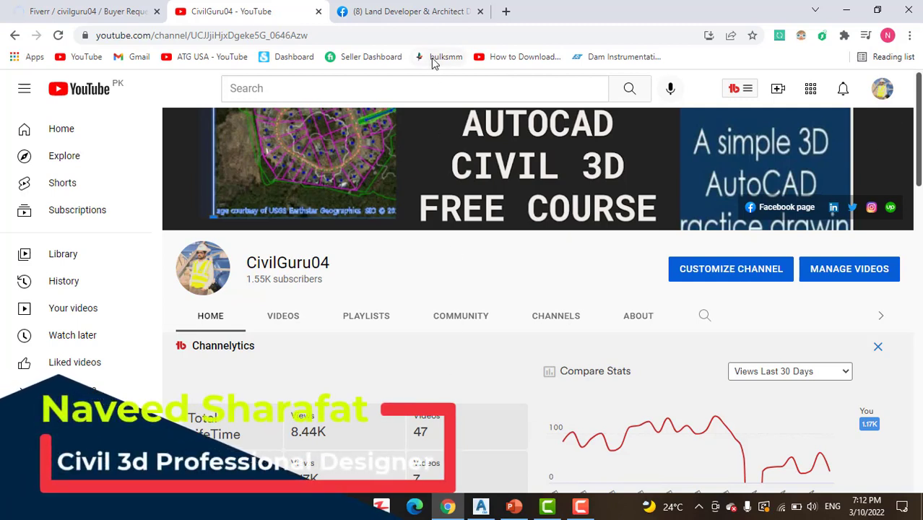
{"action": "left_click", "coordinate": [418, 20]}
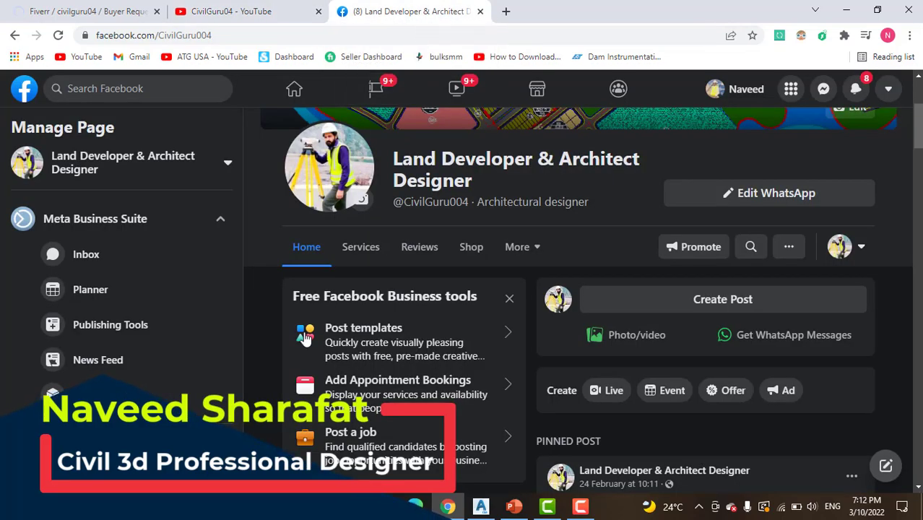
{"action": "scroll", "coordinate": [260, 357], "scroll_direction": "up", "scroll_amount": 3}
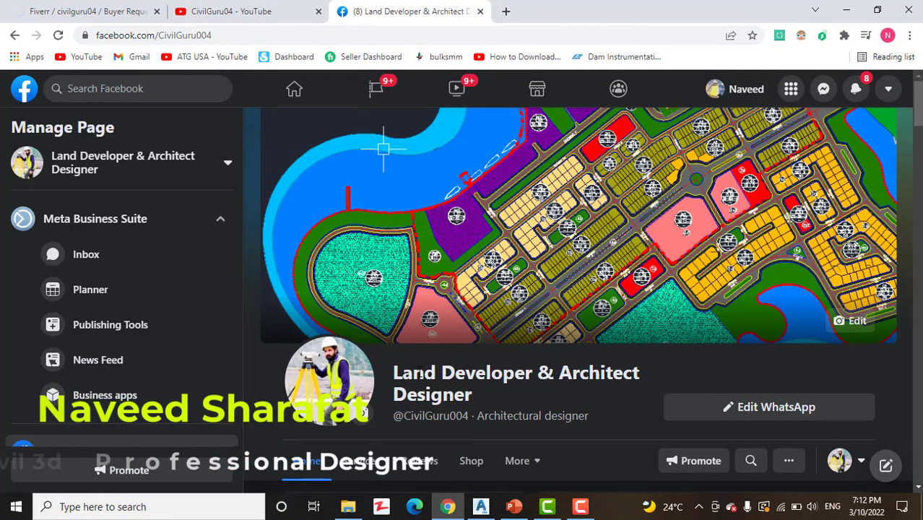
{"action": "scroll", "coordinate": [421, 374], "scroll_direction": "down", "scroll_amount": 4}
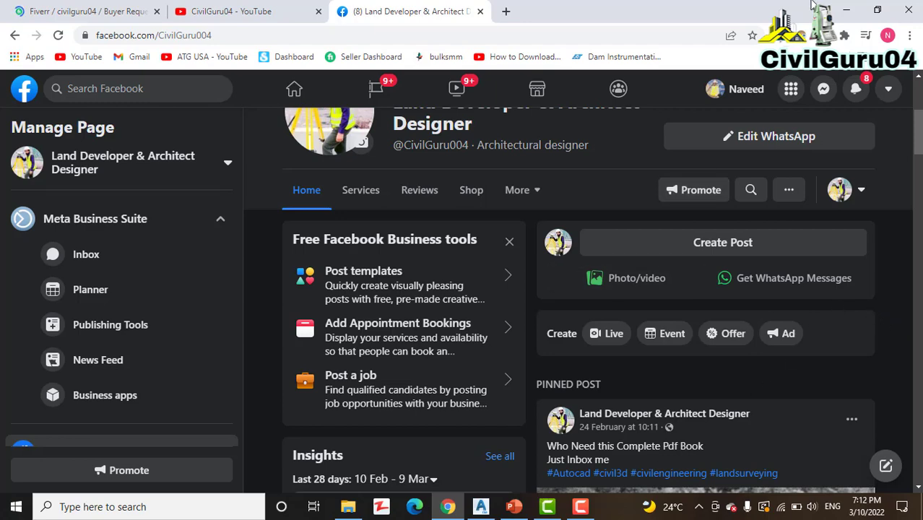
Minimize Chrome and restore the Civil 3D window showing Alignment Styles.dwg.
{"action": "left_click", "coordinate": [846, 9]}
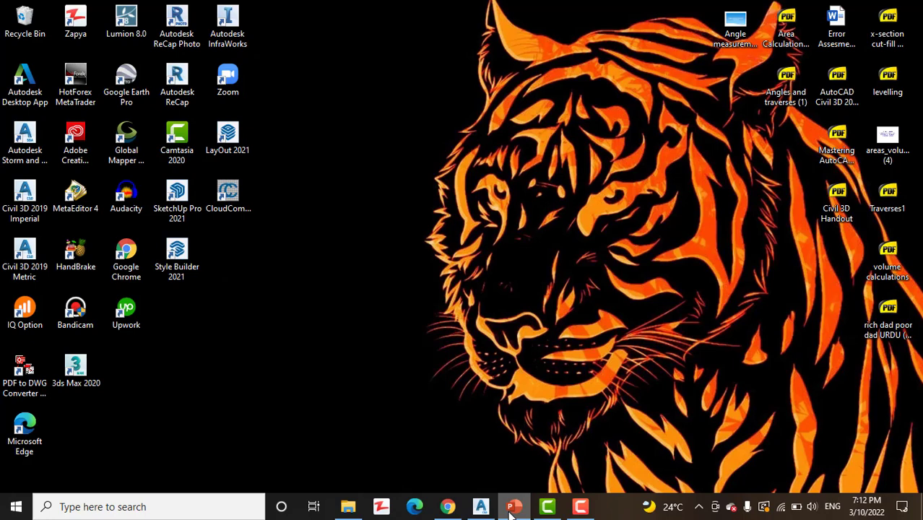
{"action": "left_click", "coordinate": [512, 508]}
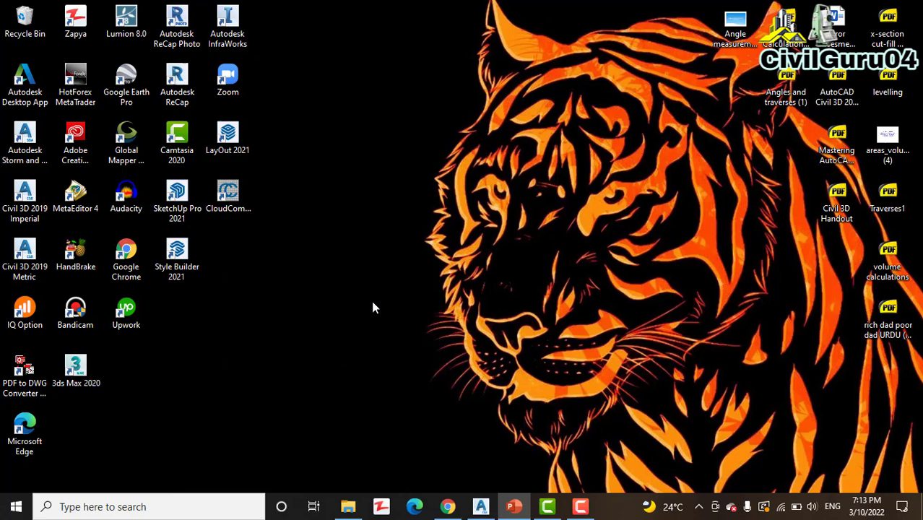
{"action": "left_click", "coordinate": [483, 508]}
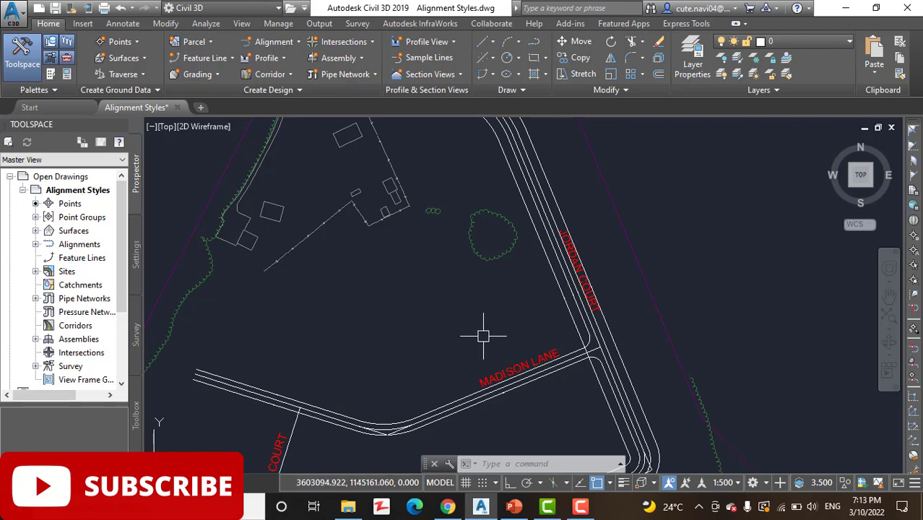
{"action": "scroll", "coordinate": [485, 335], "scroll_direction": "down", "scroll_amount": 2}
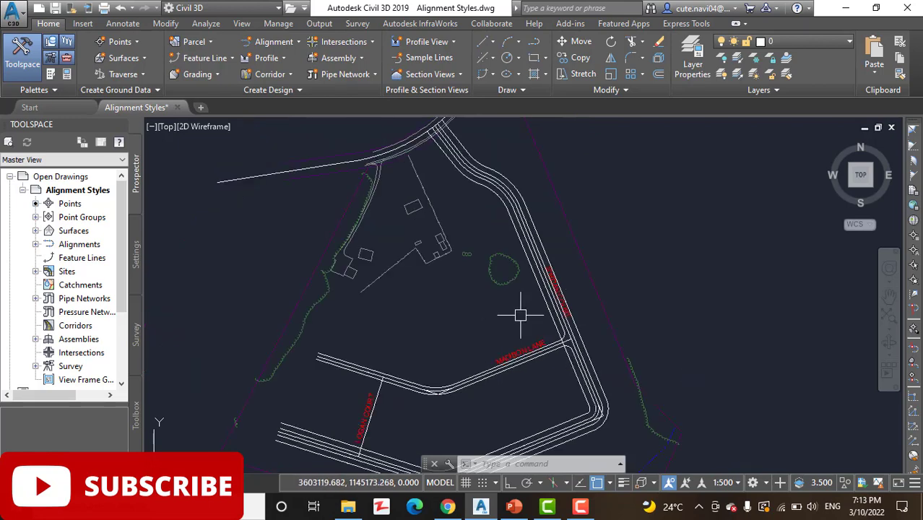
{"action": "middle_click_drag", "start_coordinate": [482, 320], "coordinate": [536, 231]}
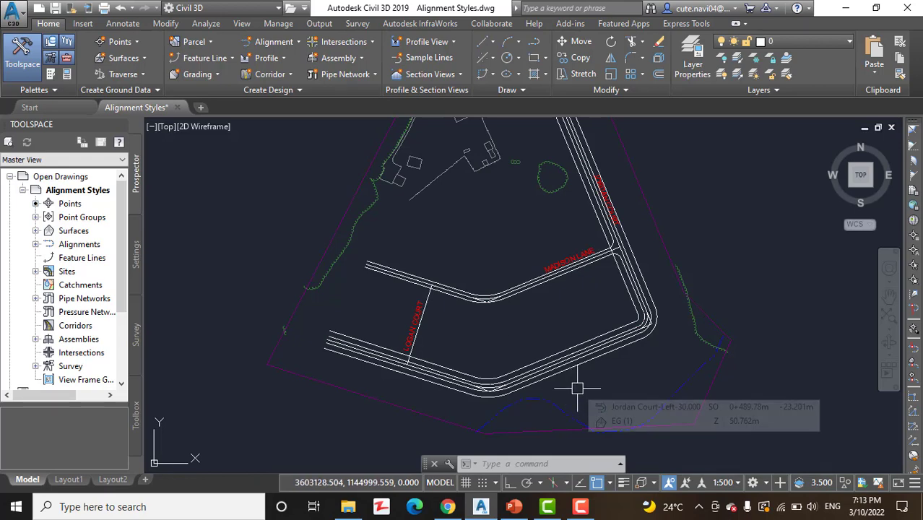
{"action": "scroll", "coordinate": [578, 382], "scroll_direction": "up", "scroll_amount": 1}
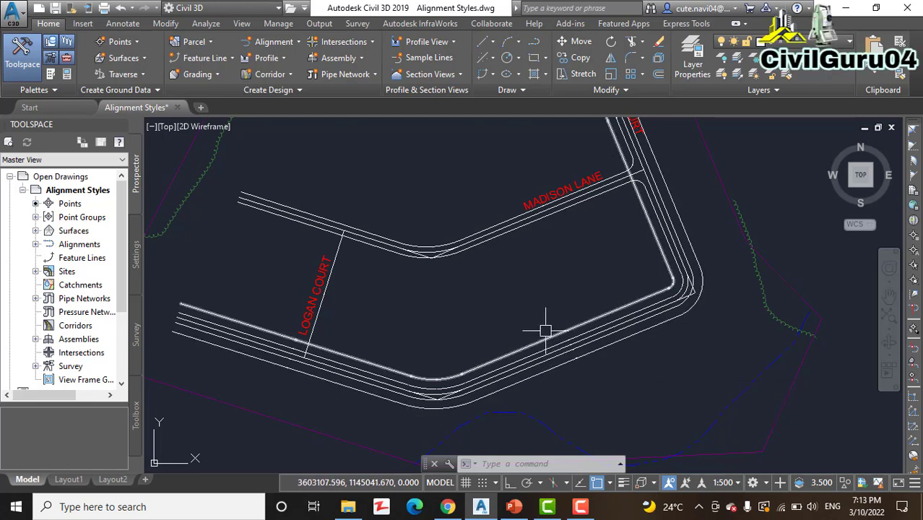
{"action": "mouse_move", "coordinate": [550, 301]}
{"action": "middle_mouse_down"}
{"action": "mouse_move", "coordinate": [535, 313]}
{"action": "mouse_move", "coordinate": [537, 339]}
{"action": "middle_mouse_up"}
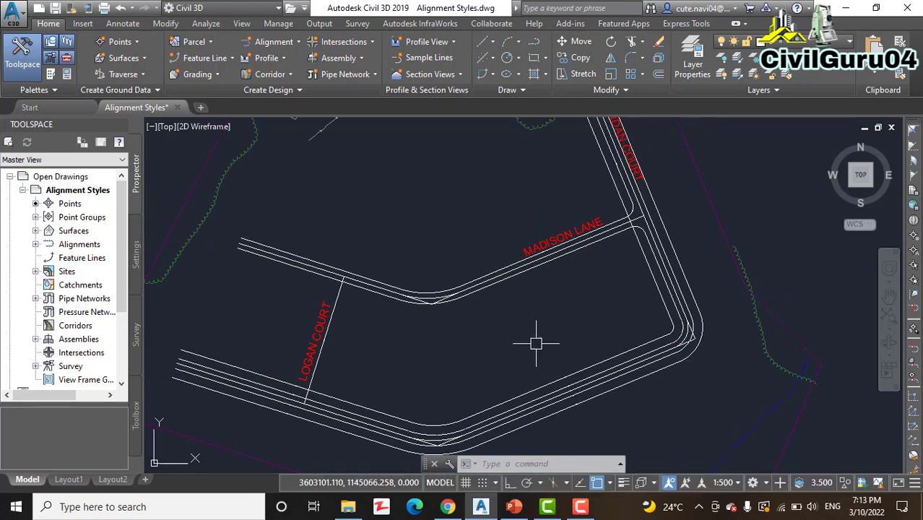
{"action": "mouse_move", "coordinate": [539, 339]}
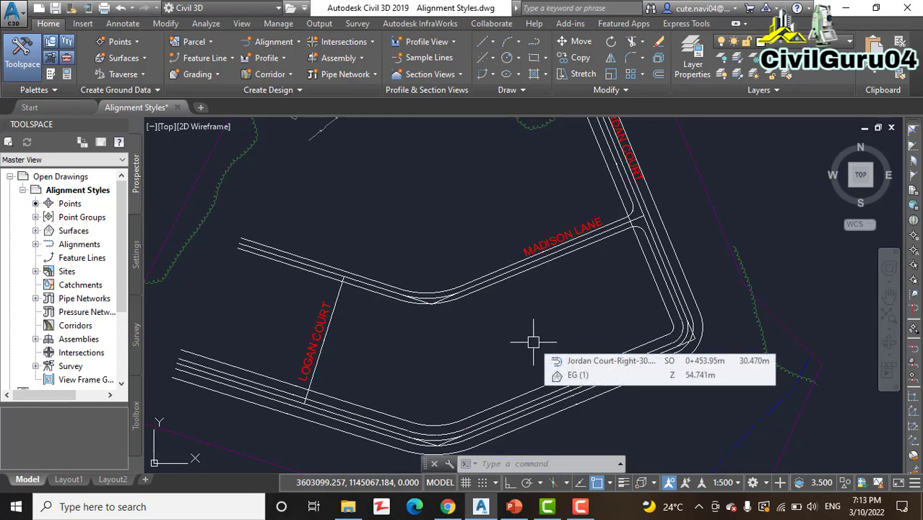
{"action": "scroll", "coordinate": [542, 339], "scroll_direction": "down", "scroll_amount": 2}
{"action": "mouse_move", "coordinate": [527, 346]}
{"action": "middle_mouse_down"}
{"action": "mouse_move", "coordinate": [552, 360]}
{"action": "mouse_move", "coordinate": [540, 309]}
{"action": "middle_mouse_up"}
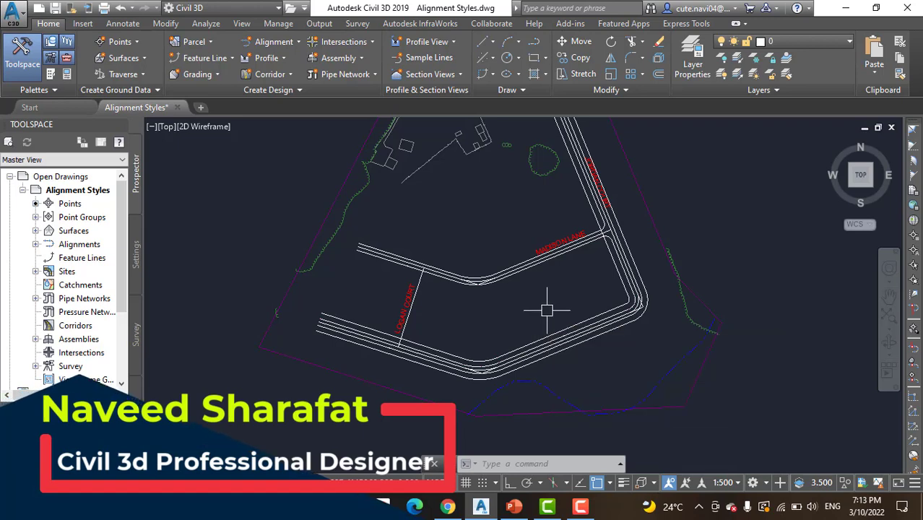
{"action": "middle_click_drag", "start_coordinate": [528, 311], "coordinate": [618, 358]}
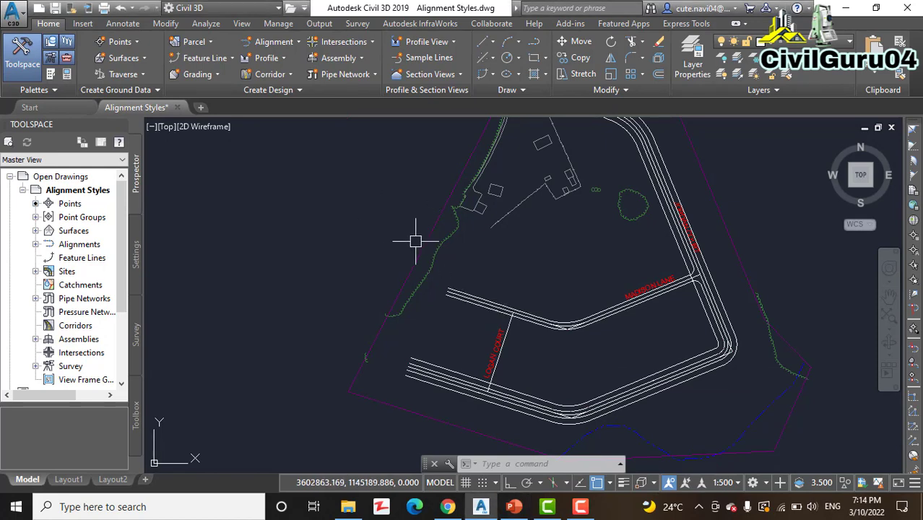
{"action": "middle_click_drag", "start_coordinate": [449, 245], "coordinate": [417, 226]}
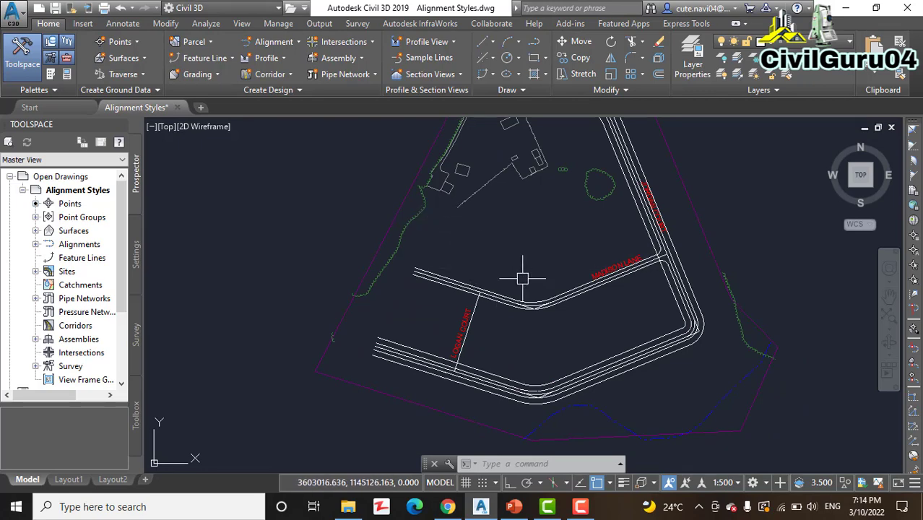
{"action": "middle_click_drag", "start_coordinate": [500, 256], "coordinate": [489, 280]}
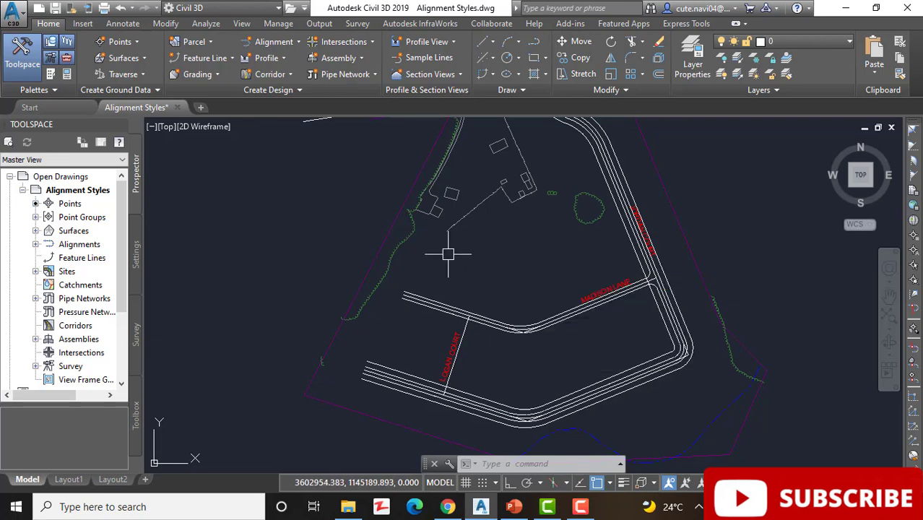
{"action": "middle_click_drag", "start_coordinate": [468, 279], "coordinate": [438, 267]}
{"action": "scroll", "coordinate": [507, 293], "scroll_direction": "up", "scroll_amount": 2}
{"action": "scroll", "coordinate": [482, 244], "scroll_direction": "up", "scroll_amount": 2}
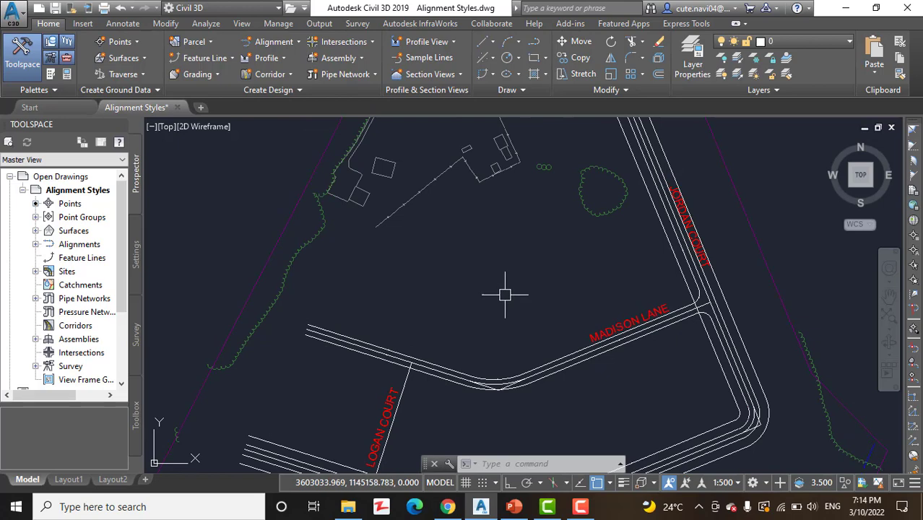
{"action": "mouse_move", "coordinate": [505, 295]}
{"action": "middle_click_drag", "start_coordinate": [582, 371], "coordinate": [531, 242]}
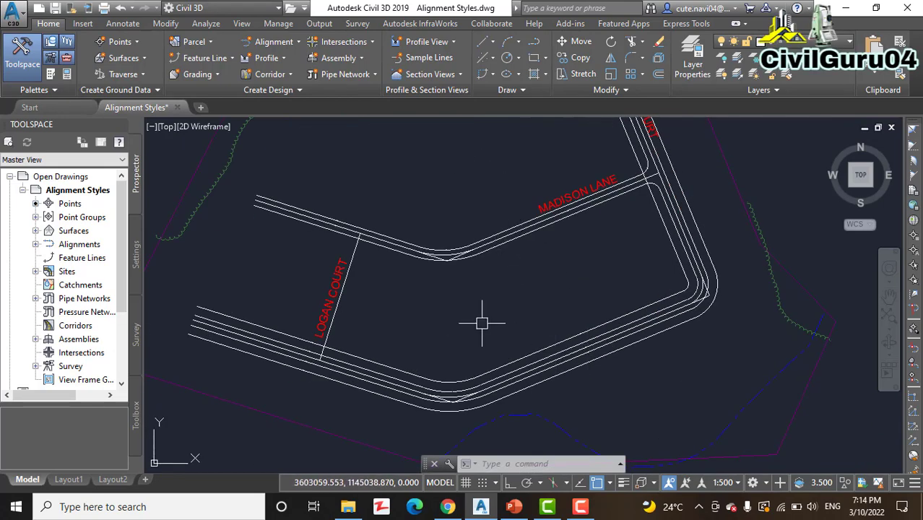
{"action": "mouse_move", "coordinate": [515, 309]}
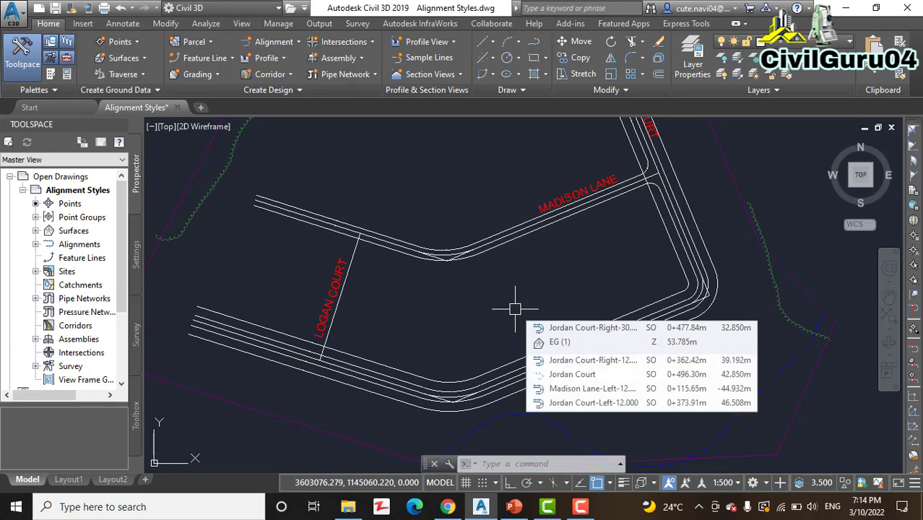
{"action": "mouse_move", "coordinate": [552, 309]}
{"action": "middle_mouse_down"}
{"action": "mouse_move", "coordinate": [570, 309]}
{"action": "mouse_move", "coordinate": [553, 322]}
{"action": "mouse_move", "coordinate": [519, 408]}
{"action": "mouse_move", "coordinate": [552, 423]}
{"action": "mouse_move", "coordinate": [628, 386]}
{"action": "middle_mouse_up"}
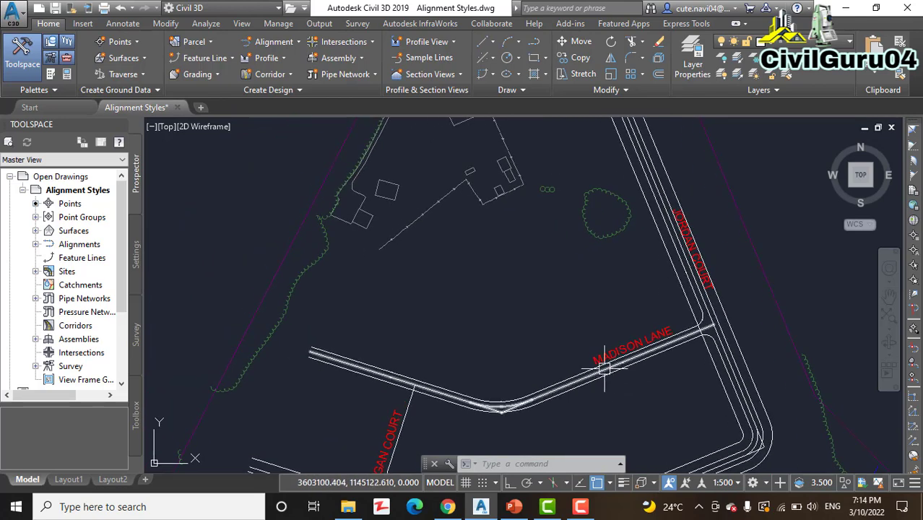
{"action": "scroll", "coordinate": [587, 361], "scroll_direction": "down", "scroll_amount": 3}
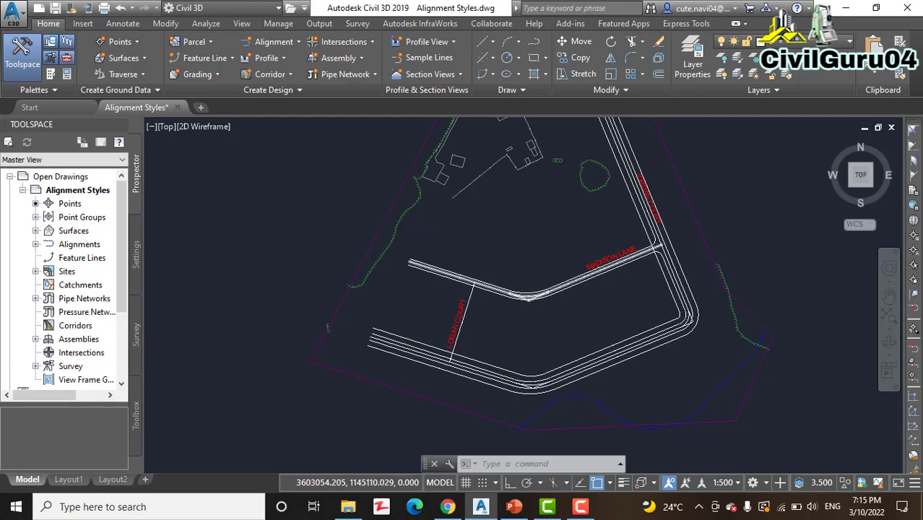
{"action": "scroll", "coordinate": [531, 296], "scroll_direction": "up", "scroll_amount": 10}
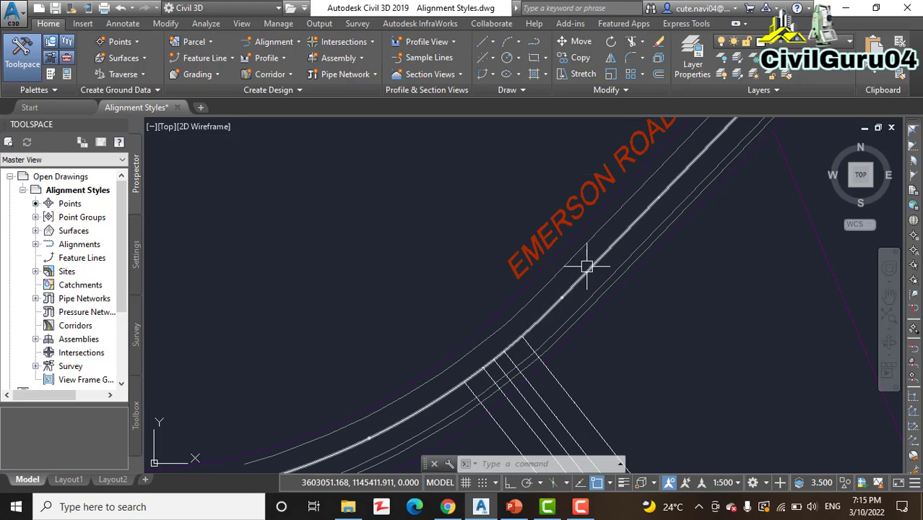
Select the Emerson Road centerline alignment and bring up its right-click menu.
{"action": "middle_click_drag", "start_coordinate": [587, 264], "coordinate": [568, 320]}
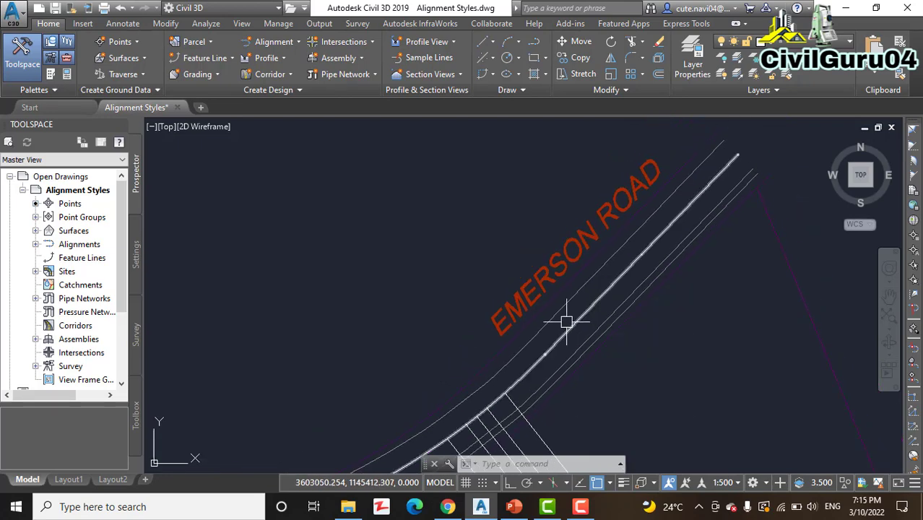
{"action": "left_click", "coordinate": [589, 317]}
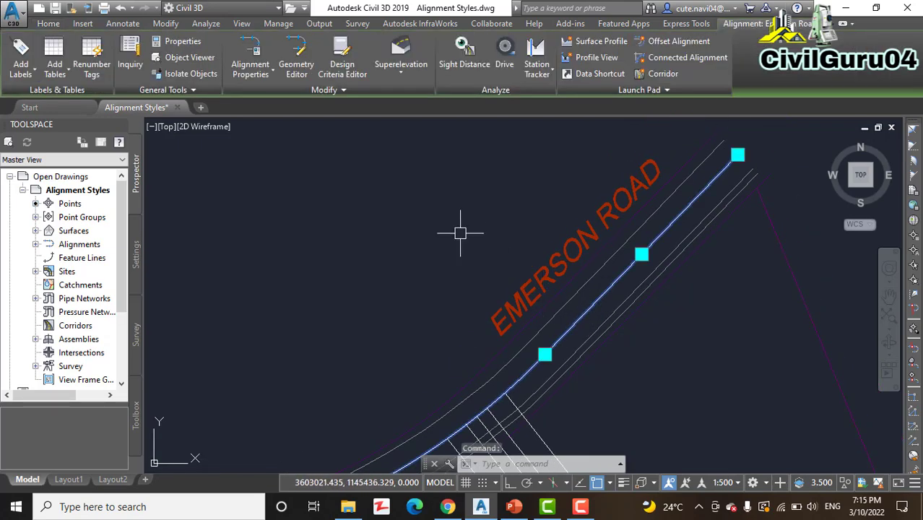
{"action": "right_click", "coordinate": [590, 317]}
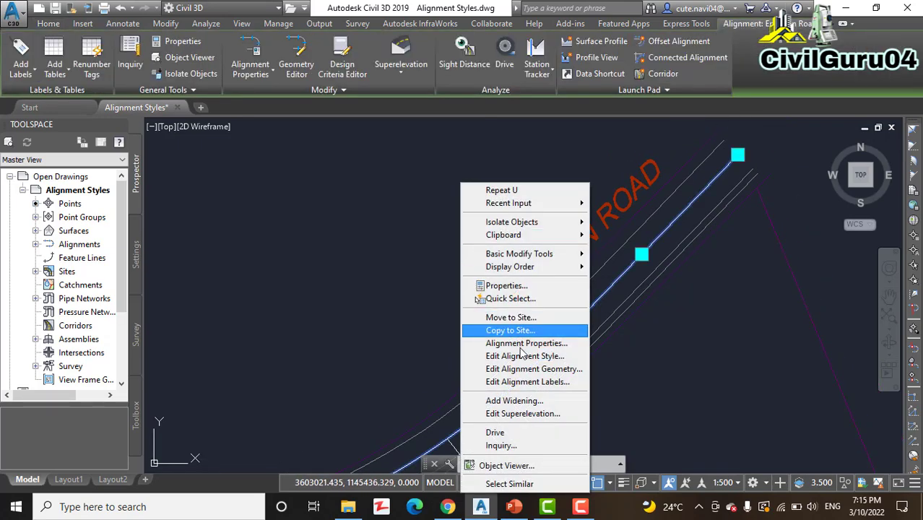
Change Emerson Road's alignment style to the dashed C-ROAD-CNTR centerline in Properties.
{"action": "left_click", "coordinate": [540, 287]}
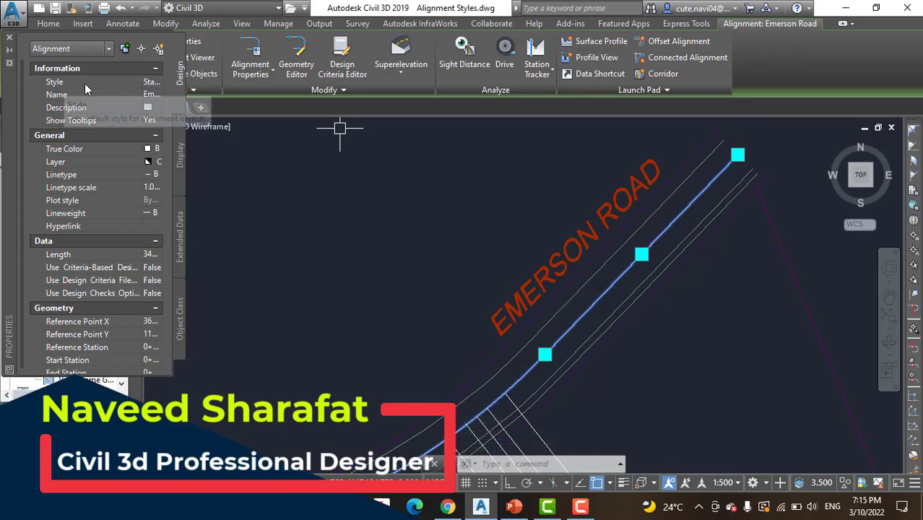
{"action": "left_click", "coordinate": [153, 83]}
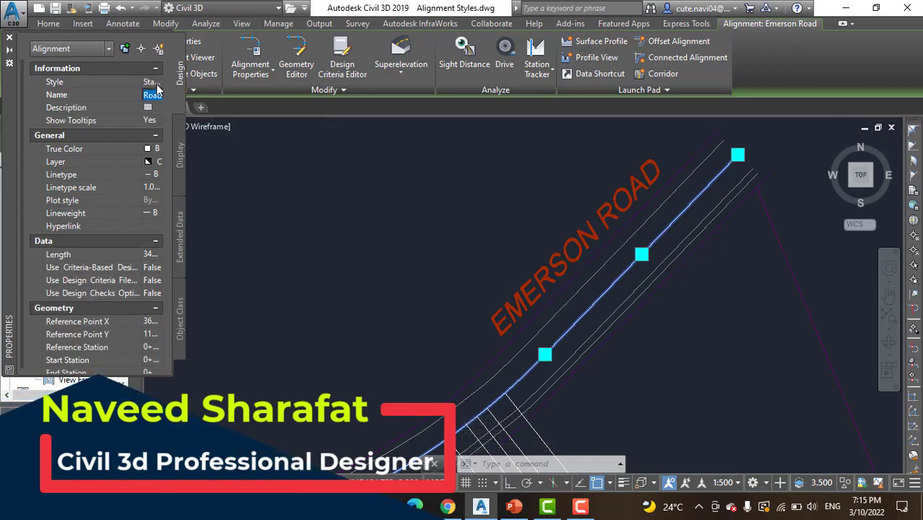
{"action": "left_click", "coordinate": [151, 83]}
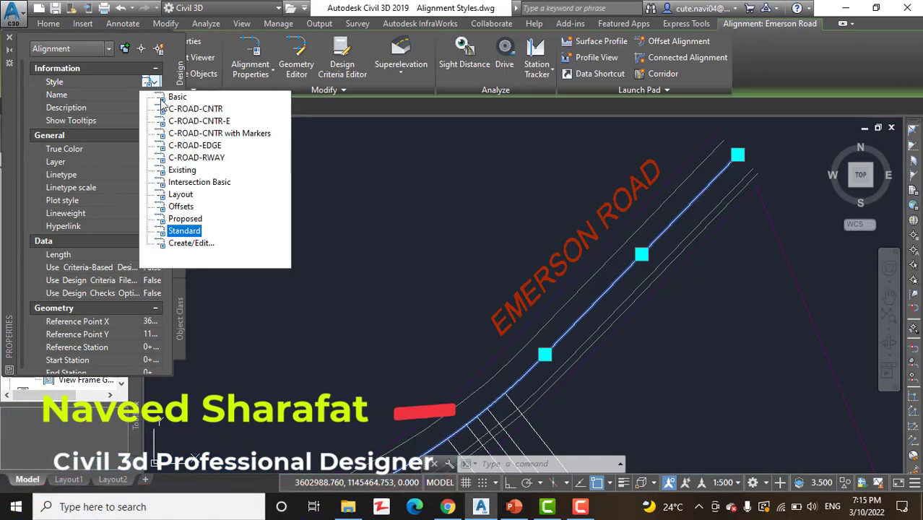
{"action": "left_click", "coordinate": [212, 122]}
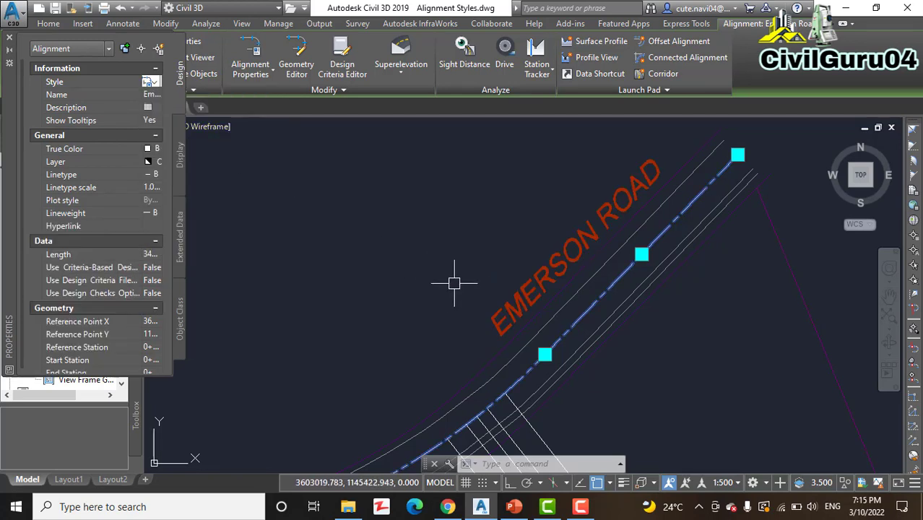
{"action": "key", "text": "Escape"}
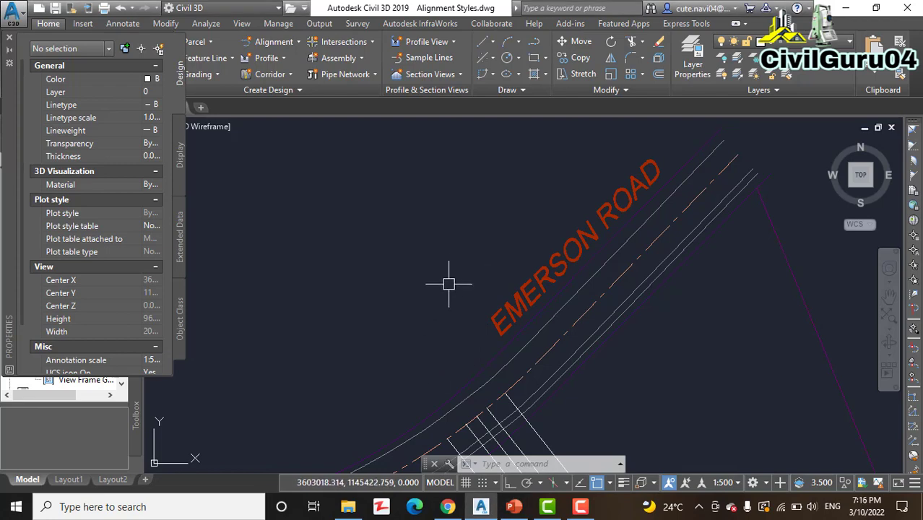
Pan and zoom from Emerson Road's bend over to the Jordan Court intersection.
{"action": "scroll", "coordinate": [444, 291], "scroll_direction": "down", "scroll_amount": 1}
{"action": "middle_click_drag", "start_coordinate": [444, 290], "coordinate": [488, 208]}
{"action": "scroll", "coordinate": [448, 297], "scroll_direction": "up", "scroll_amount": 5}
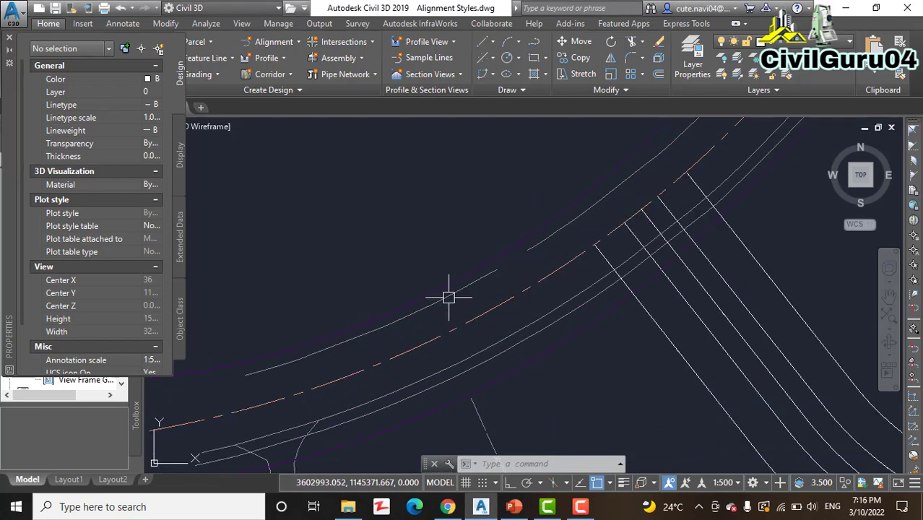
{"action": "scroll", "coordinate": [449, 296], "scroll_direction": "down", "scroll_amount": 4}
{"action": "mouse_move", "coordinate": [488, 315]}
{"action": "middle_mouse_down"}
{"action": "mouse_move", "coordinate": [494, 284]}
{"action": "mouse_move", "coordinate": [591, 282]}
{"action": "middle_mouse_up"}
{"action": "scroll", "coordinate": [494, 284], "scroll_direction": "up", "scroll_amount": 3}
{"action": "scroll", "coordinate": [383, 213], "scroll_direction": "down", "scroll_amount": 2}
{"action": "scroll", "coordinate": [507, 324], "scroll_direction": "down", "scroll_amount": 2}
{"action": "mouse_move", "coordinate": [507, 324]}
{"action": "middle_mouse_down"}
{"action": "mouse_move", "coordinate": [530, 364]}
{"action": "mouse_move", "coordinate": [458, 348]}
{"action": "middle_mouse_up"}
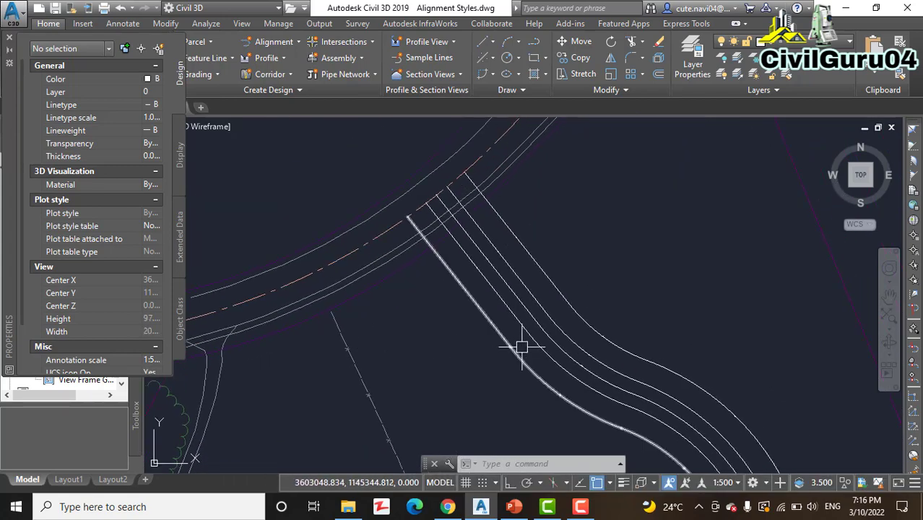
{"action": "scroll", "coordinate": [519, 329], "scroll_direction": "up", "scroll_amount": 1}
{"action": "scroll", "coordinate": [534, 319], "scroll_direction": "down", "scroll_amount": 4}
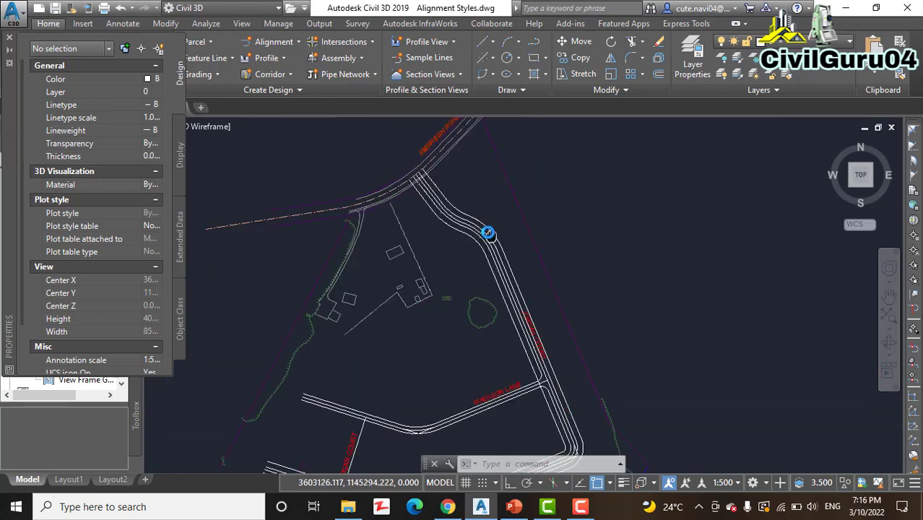
{"action": "scroll", "coordinate": [488, 232], "scroll_direction": "up", "scroll_amount": 5}
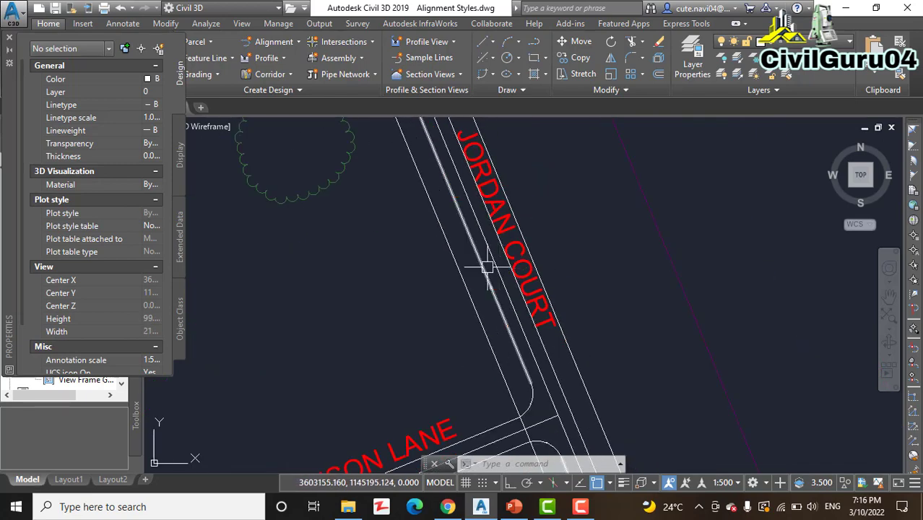
{"action": "scroll", "coordinate": [487, 267], "scroll_direction": "up", "scroll_amount": 2}
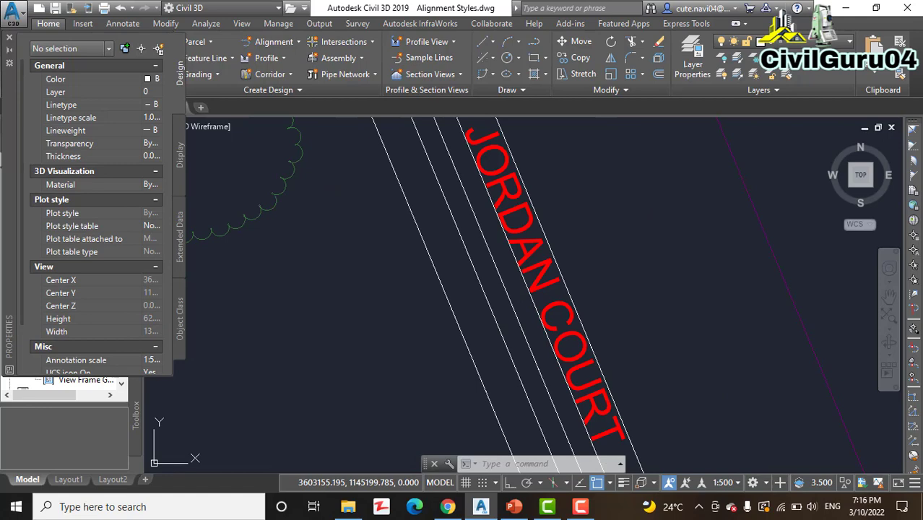
Set the Jordan Court alignment's style to C-ROAD-CNTR.
{"action": "left_click", "coordinate": [511, 314]}
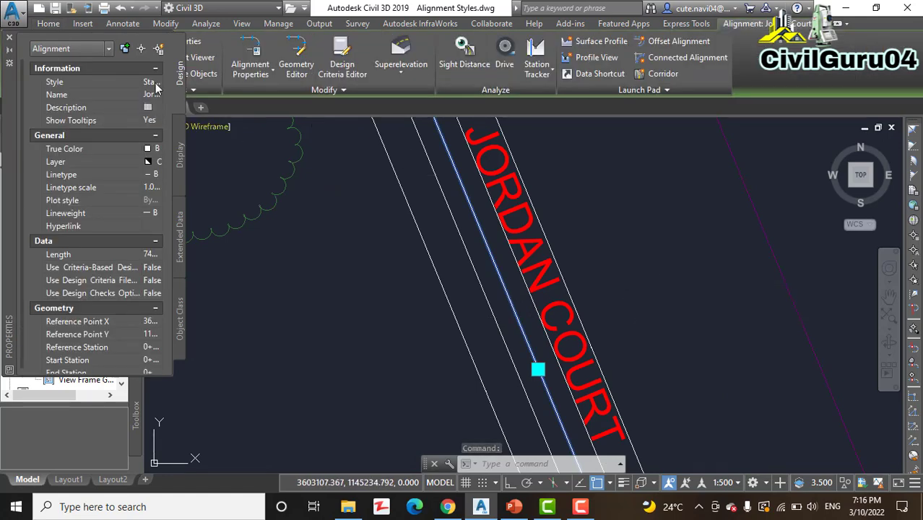
{"action": "left_click", "coordinate": [154, 84]}
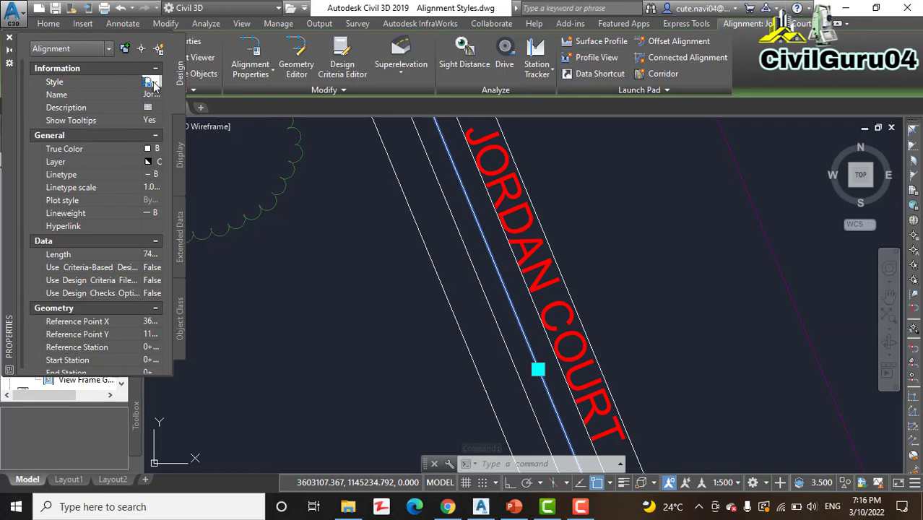
{"action": "left_click", "coordinate": [154, 84]}
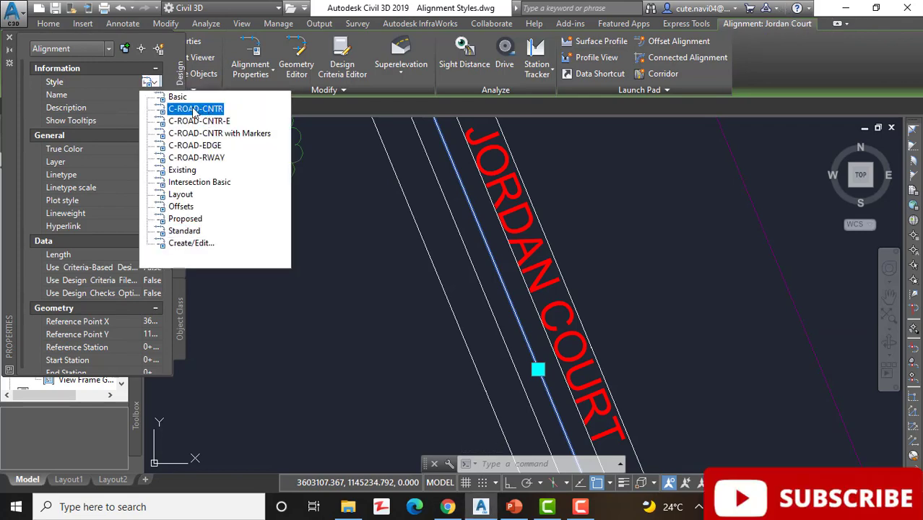
{"action": "left_click", "coordinate": [194, 110]}
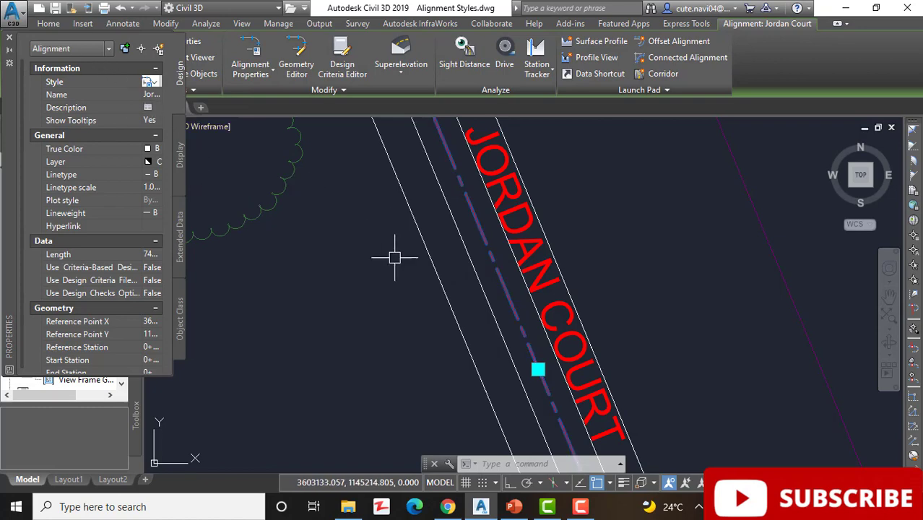
{"action": "scroll", "coordinate": [535, 321], "scroll_direction": "down", "scroll_amount": 4}
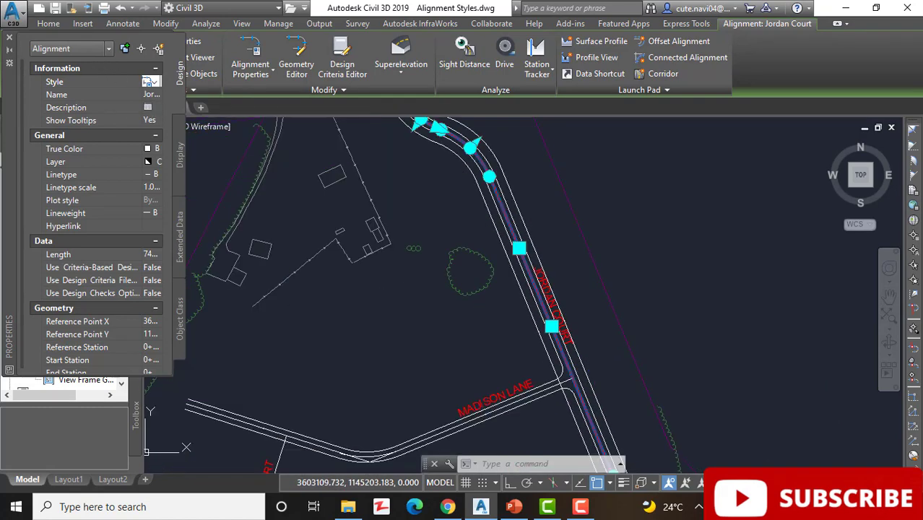
{"action": "key", "text": "Escape"}
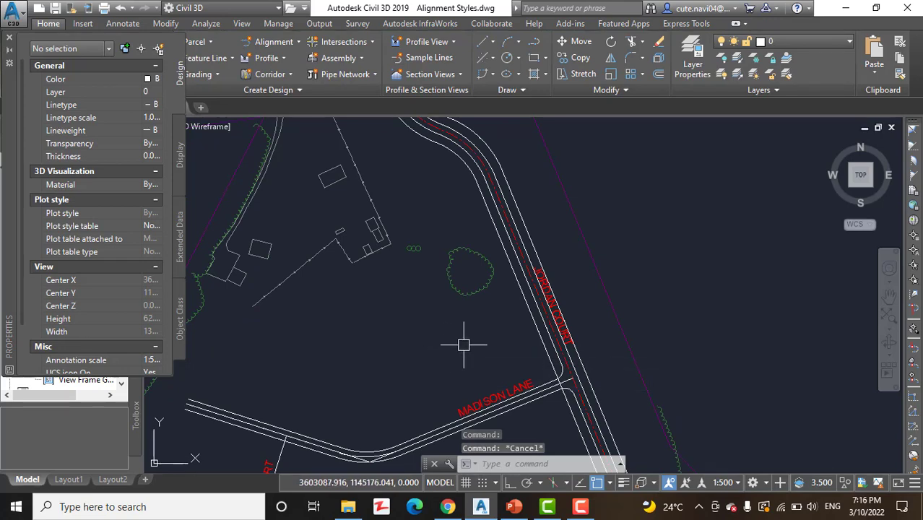
{"action": "middle_click_drag", "start_coordinate": [466, 343], "coordinate": [495, 302]}
{"action": "mouse_move", "coordinate": [497, 299]}
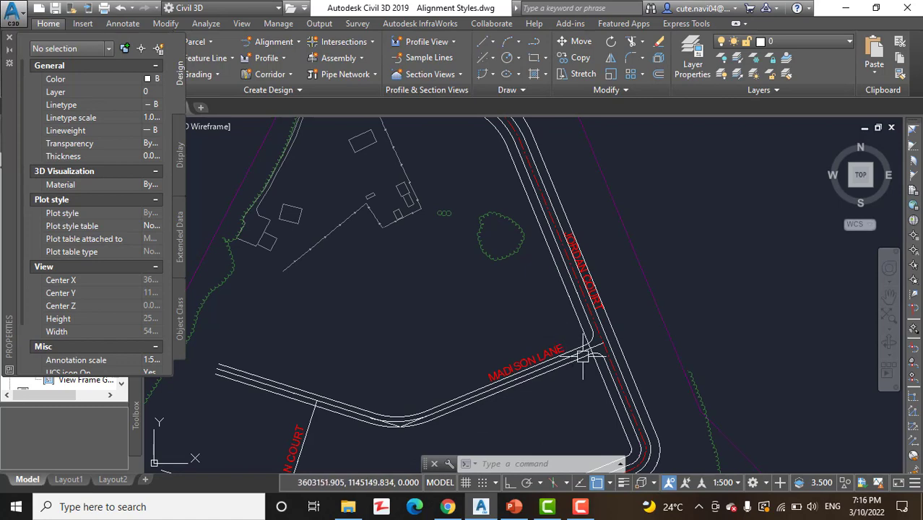
{"action": "scroll", "coordinate": [584, 332], "scroll_direction": "up", "scroll_amount": 4}
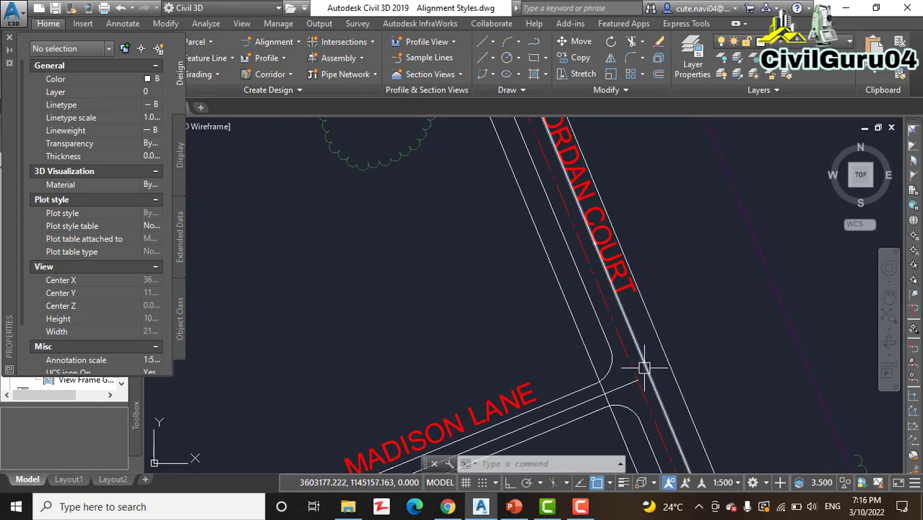
{"action": "middle_click_drag", "start_coordinate": [644, 368], "coordinate": [614, 169]}
{"action": "scroll", "coordinate": [624, 231], "scroll_direction": "down", "scroll_amount": 4}
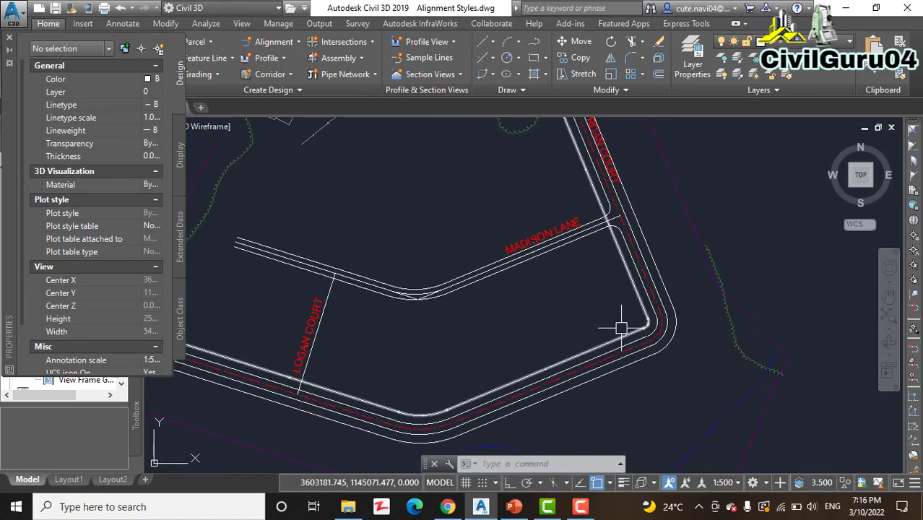
{"action": "middle_click_drag", "start_coordinate": [621, 328], "coordinate": [612, 282]}
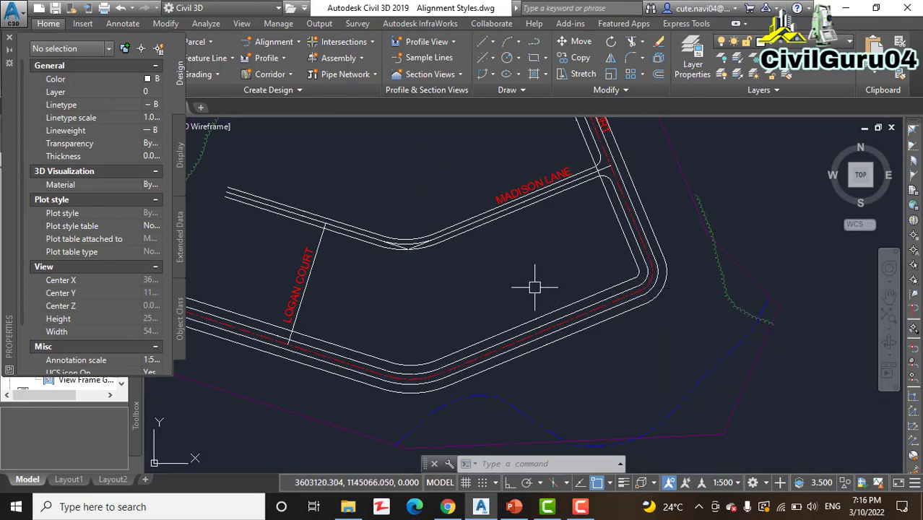
{"action": "mouse_move", "coordinate": [534, 287]}
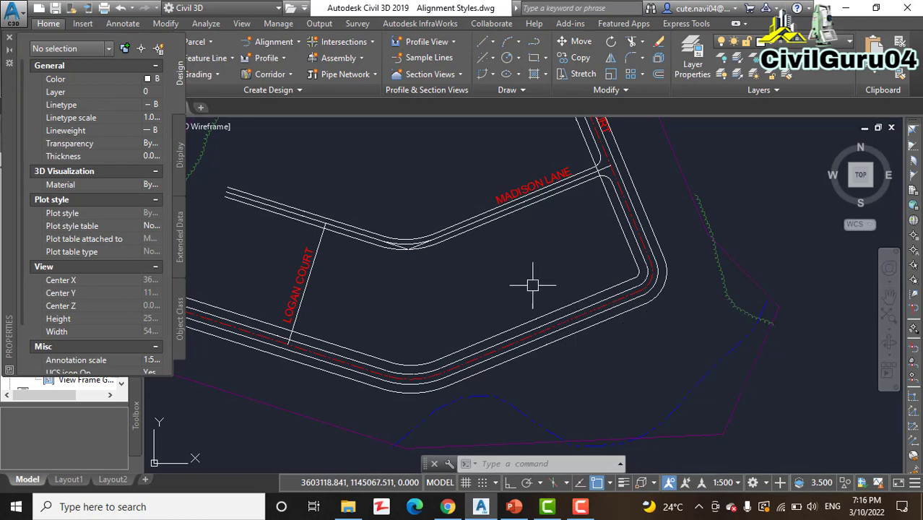
{"action": "scroll", "coordinate": [546, 288], "scroll_direction": "up", "scroll_amount": 2}
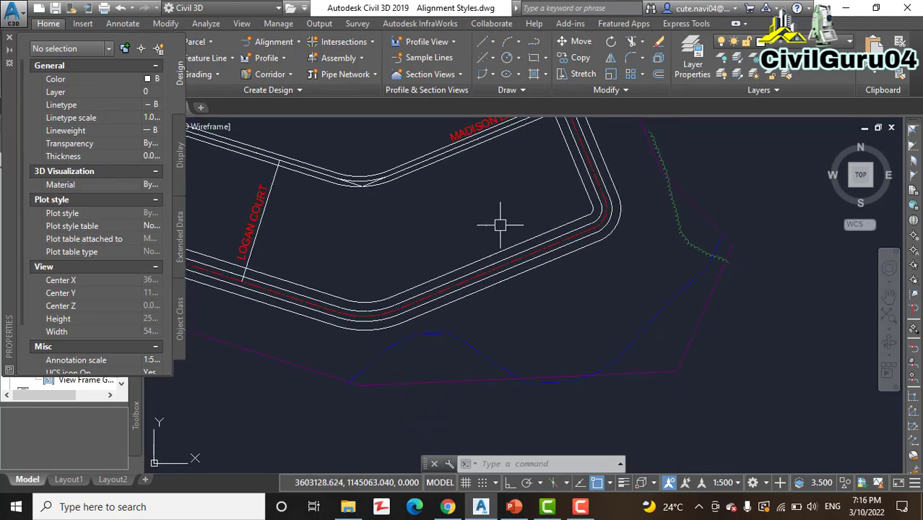
{"action": "scroll", "coordinate": [573, 208], "scroll_direction": "up", "scroll_amount": 1}
{"action": "middle_click_drag", "start_coordinate": [639, 217], "coordinate": [618, 268]}
{"action": "scroll", "coordinate": [618, 305], "scroll_direction": "up", "scroll_amount": 3}
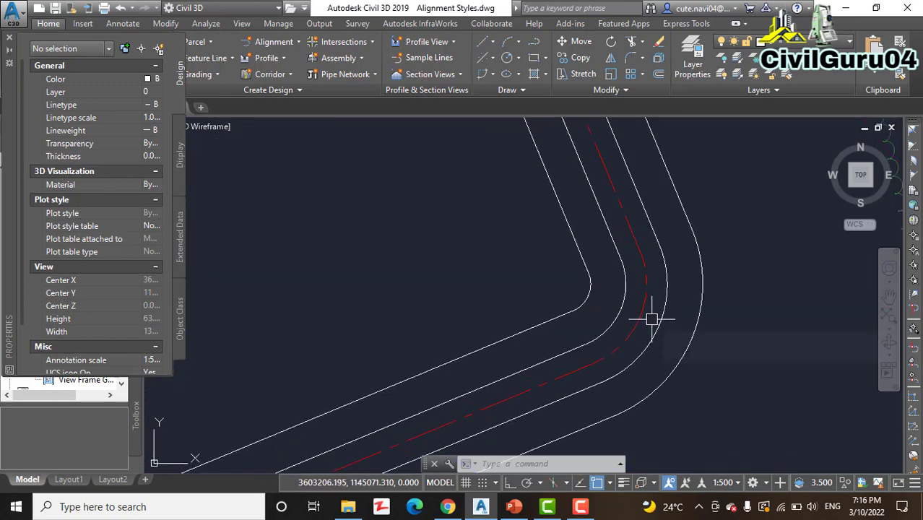
{"action": "mouse_move", "coordinate": [651, 318]}
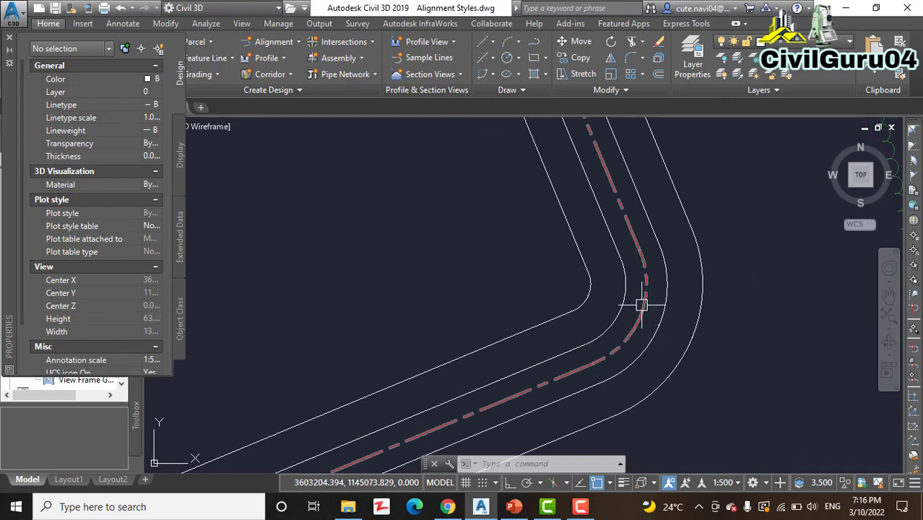
Restyle the red alignment at the road bend as C-ROAD-CNTR with Markers.
{"action": "left_click", "coordinate": [641, 305]}
{"action": "left_click", "coordinate": [150, 82]}
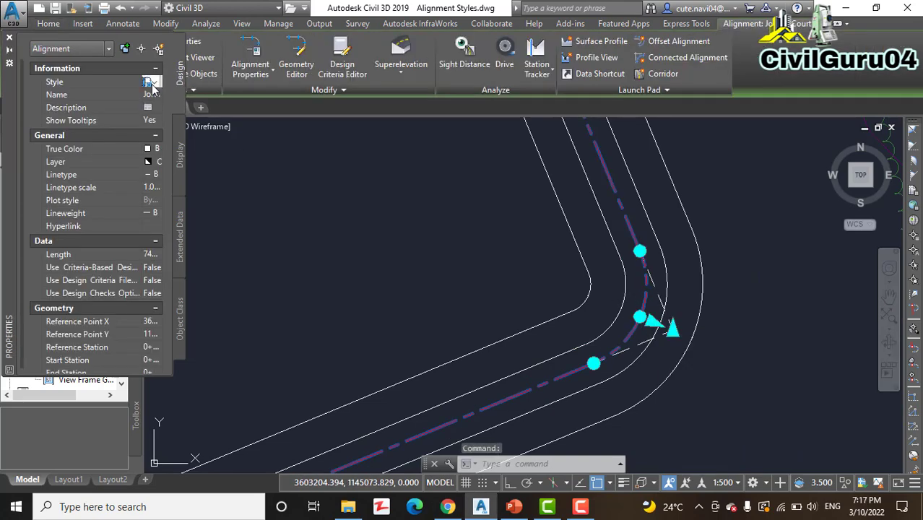
{"action": "left_click", "coordinate": [151, 84]}
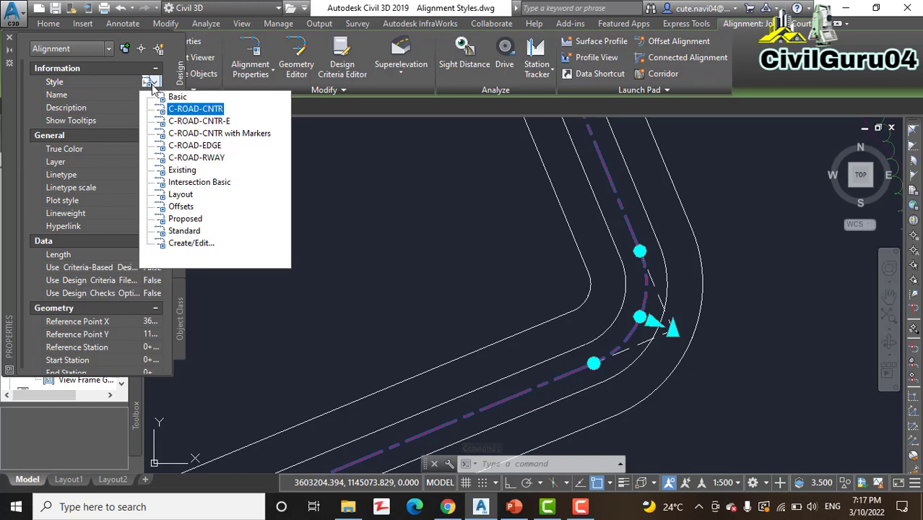
{"action": "left_click", "coordinate": [233, 144]}
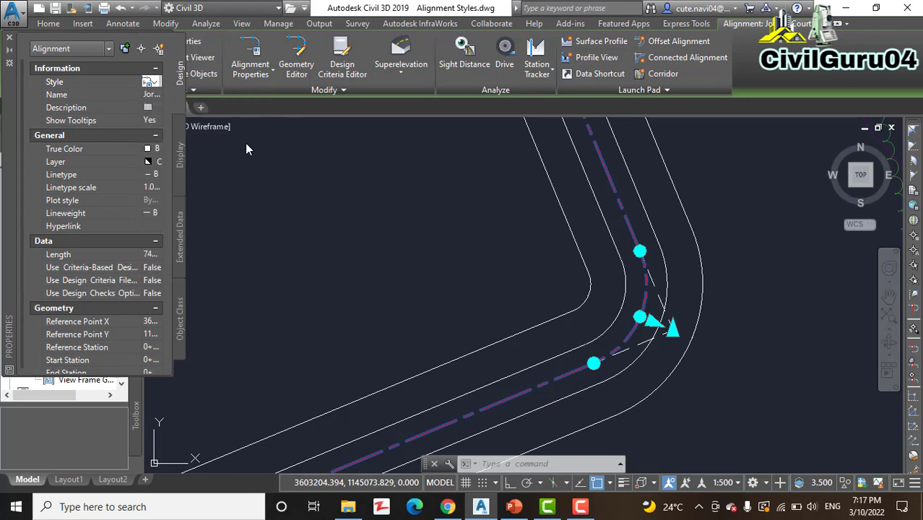
{"action": "key", "text": "Escape"}
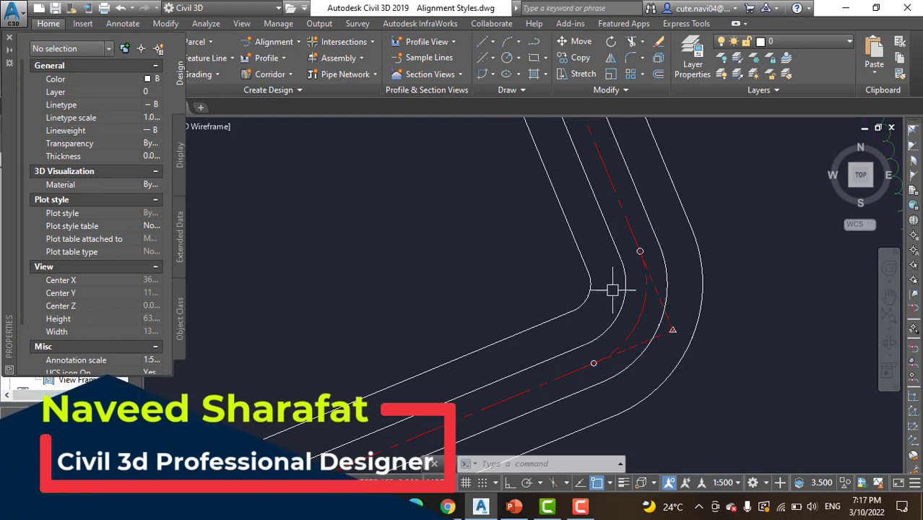
{"action": "mouse_move", "coordinate": [605, 286]}
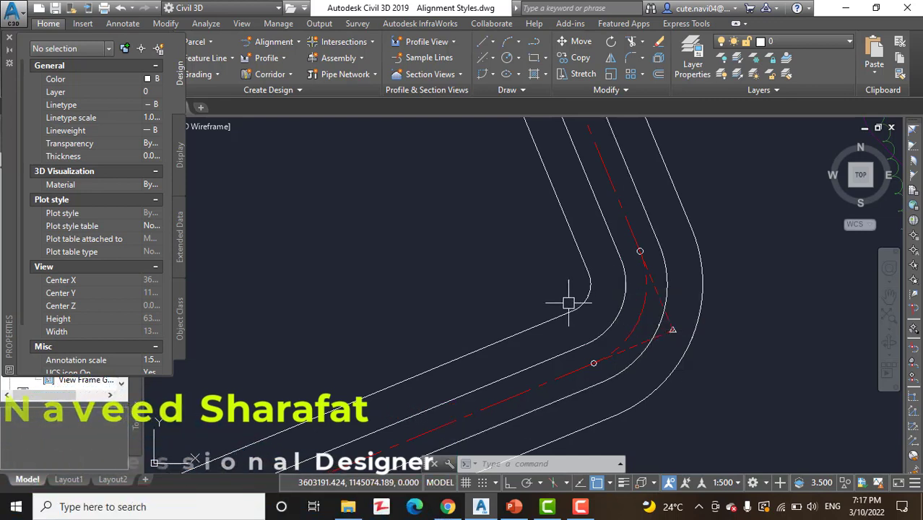
{"action": "scroll", "coordinate": [541, 331], "scroll_direction": "down", "scroll_amount": 2}
{"action": "mouse_move", "coordinate": [384, 340]}
{"action": "middle_mouse_down"}
{"action": "mouse_move", "coordinate": [488, 270]}
{"action": "mouse_move", "coordinate": [481, 314]}
{"action": "middle_mouse_up"}
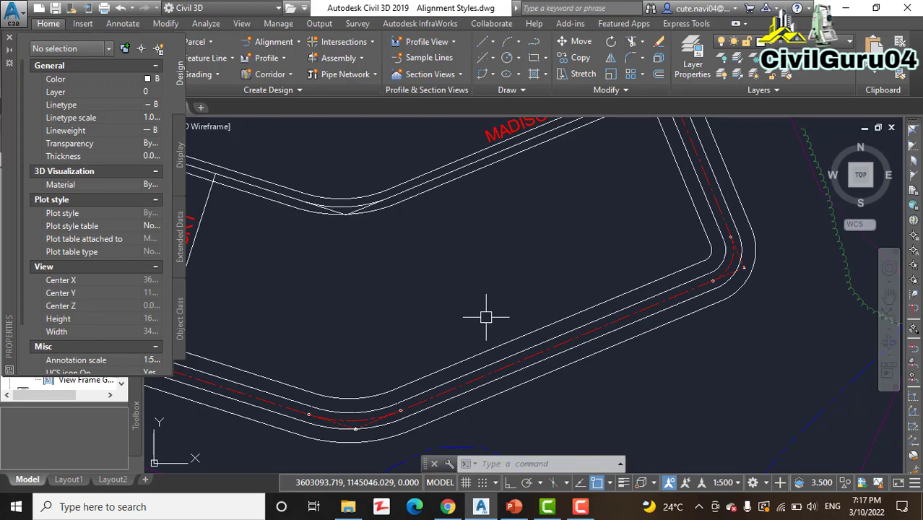
{"action": "scroll", "coordinate": [485, 316], "scroll_direction": "up", "scroll_amount": 2}
{"action": "mouse_move", "coordinate": [487, 312]}
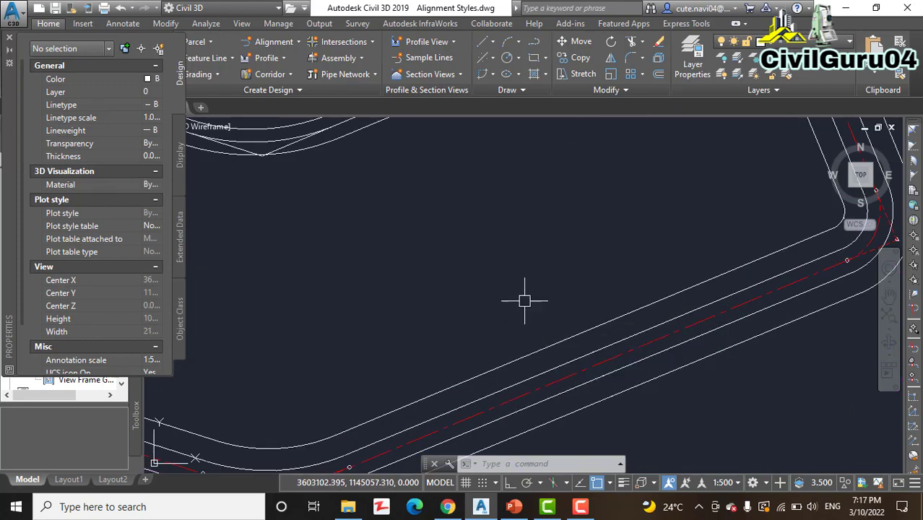
{"action": "scroll", "coordinate": [517, 304], "scroll_direction": "down", "scroll_amount": 2}
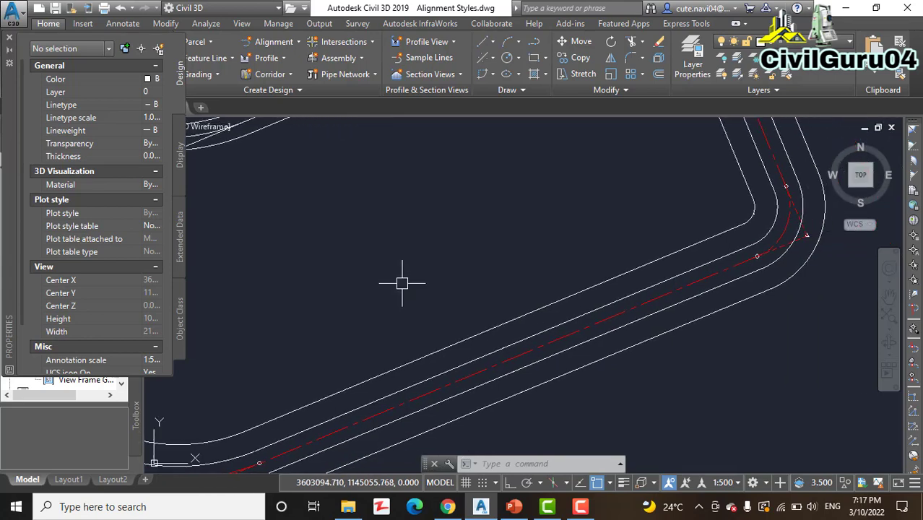
{"action": "scroll", "coordinate": [457, 268], "scroll_direction": "down", "scroll_amount": 1}
{"action": "middle_click_drag", "start_coordinate": [457, 268], "coordinate": [369, 306]}
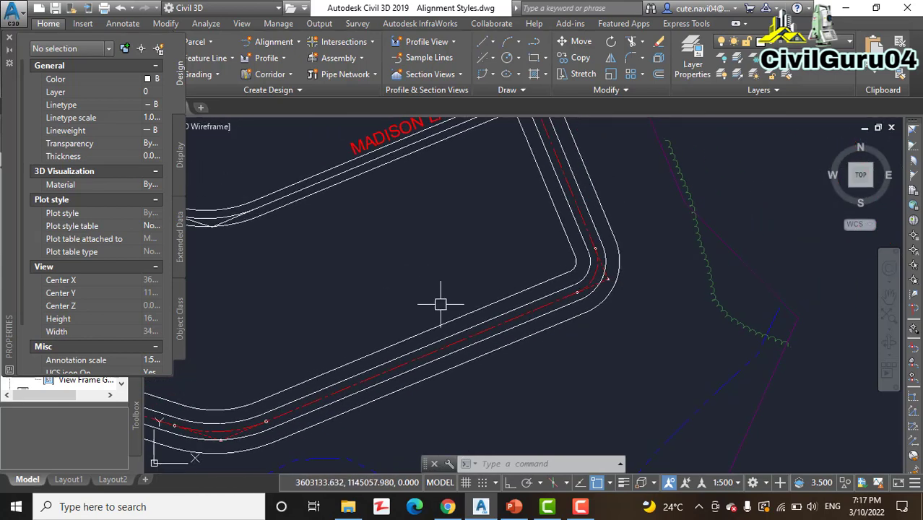
{"action": "mouse_move", "coordinate": [440, 306]}
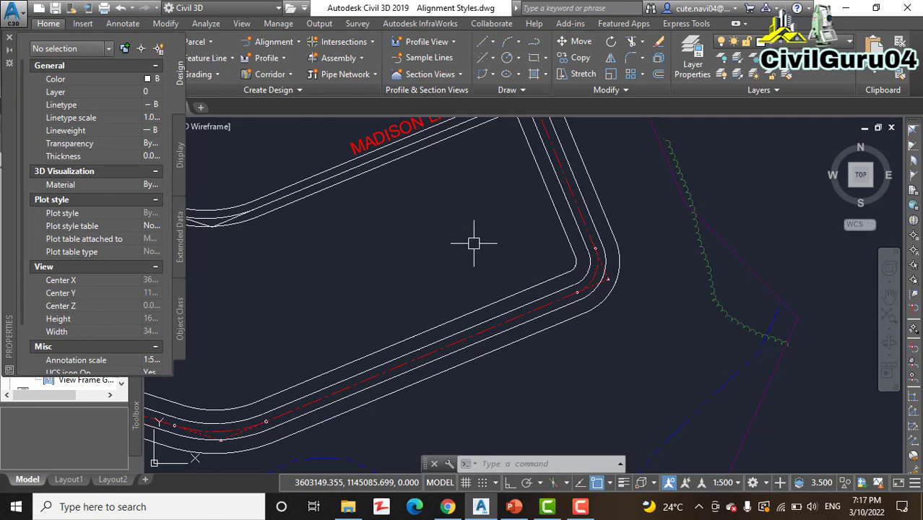
{"action": "scroll", "coordinate": [474, 244], "scroll_direction": "down", "scroll_amount": 3}
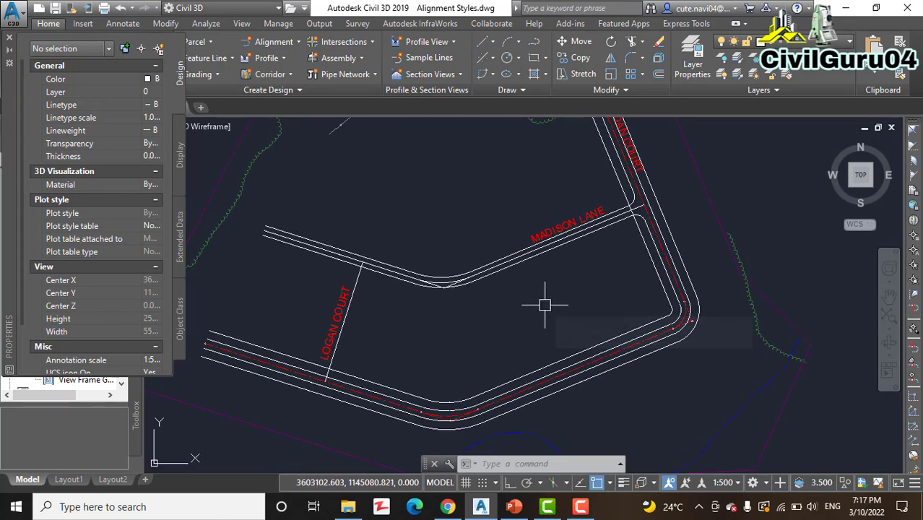
{"action": "scroll", "coordinate": [553, 248], "scroll_direction": "up", "scroll_amount": 3}
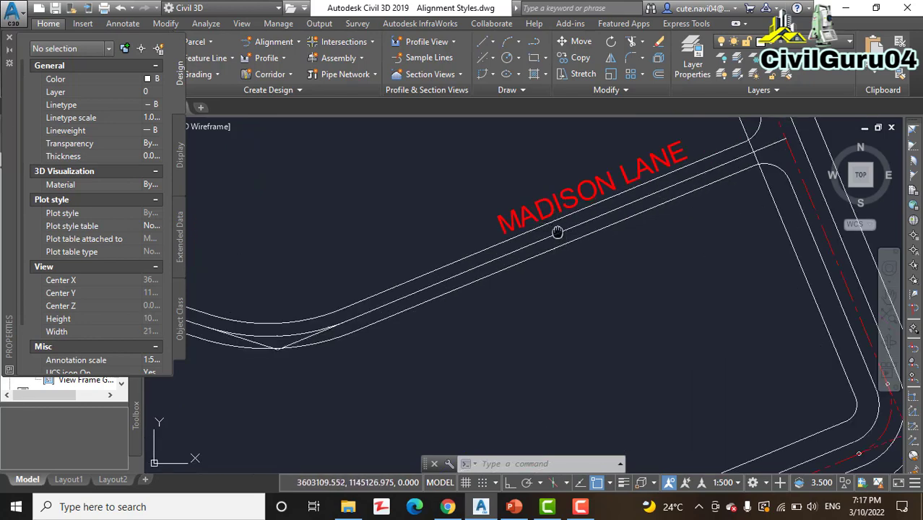
Give Madison Lane's centerline the Layout style, then zoom out to the wider road network.
{"action": "middle_click_drag", "start_coordinate": [557, 232], "coordinate": [559, 244]}
{"action": "left_click", "coordinate": [559, 244]}
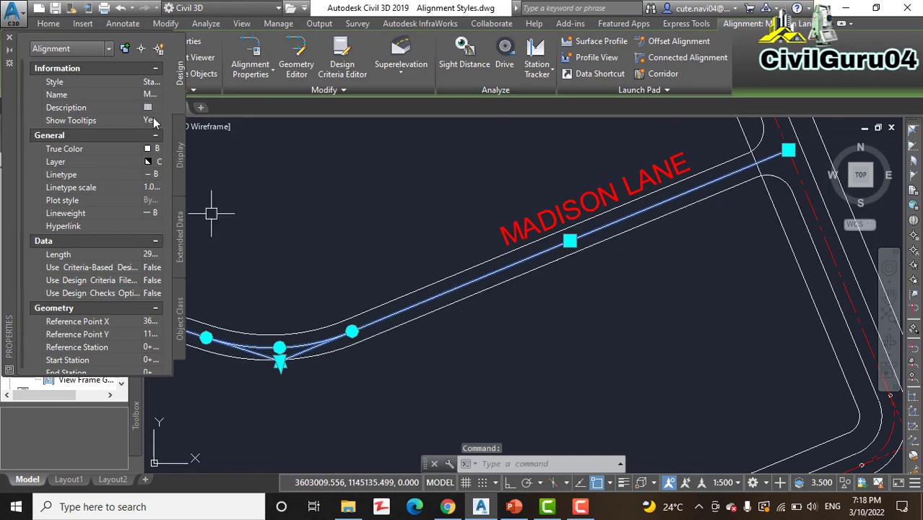
{"action": "left_click", "coordinate": [153, 84]}
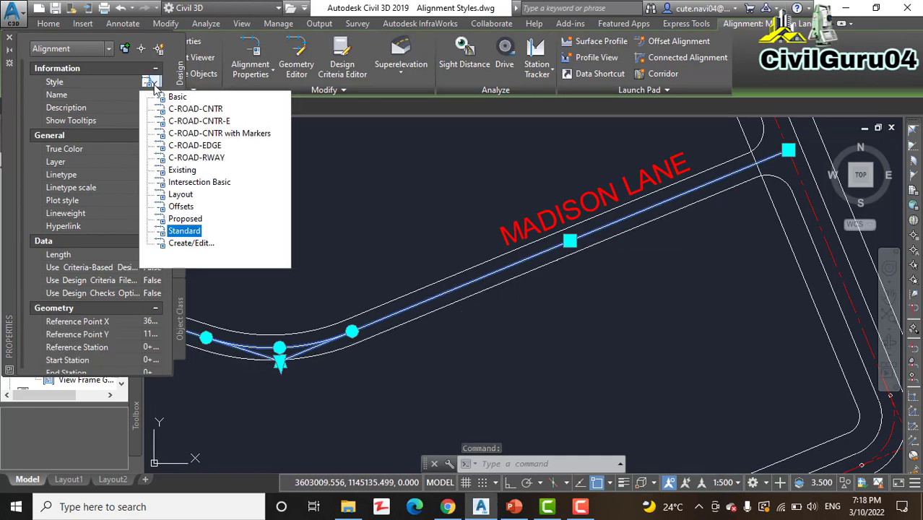
{"action": "left_click", "coordinate": [191, 195]}
{"action": "key", "text": "Escape"}
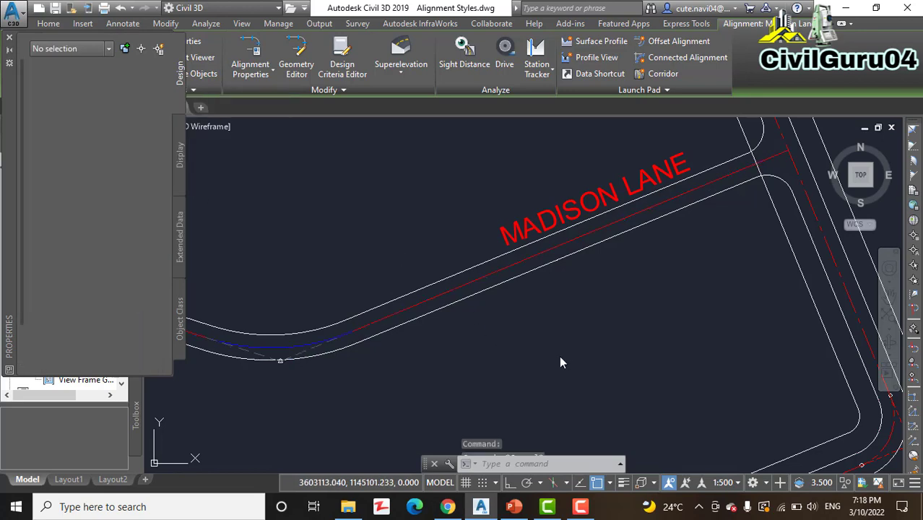
{"action": "scroll", "coordinate": [556, 346], "scroll_direction": "down", "scroll_amount": 2}
{"action": "mouse_move", "coordinate": [573, 362]}
{"action": "middle_mouse_down"}
{"action": "mouse_move", "coordinate": [571, 312]}
{"action": "mouse_move", "coordinate": [595, 419]}
{"action": "middle_mouse_up"}
{"action": "scroll", "coordinate": [592, 302], "scroll_direction": "down", "scroll_amount": 2}
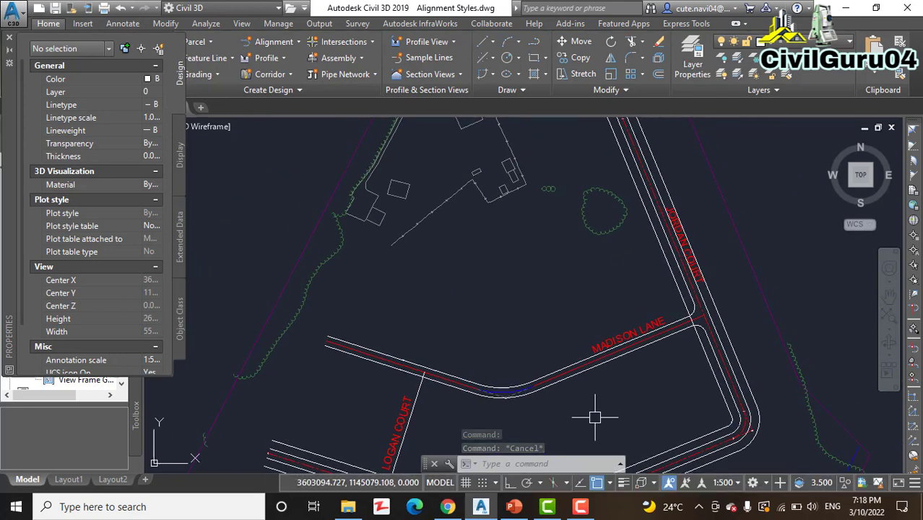
{"action": "mouse_move", "coordinate": [577, 282]}
{"action": "middle_mouse_down"}
{"action": "mouse_move", "coordinate": [525, 435]}
{"action": "mouse_move", "coordinate": [467, 220]}
{"action": "middle_mouse_up"}
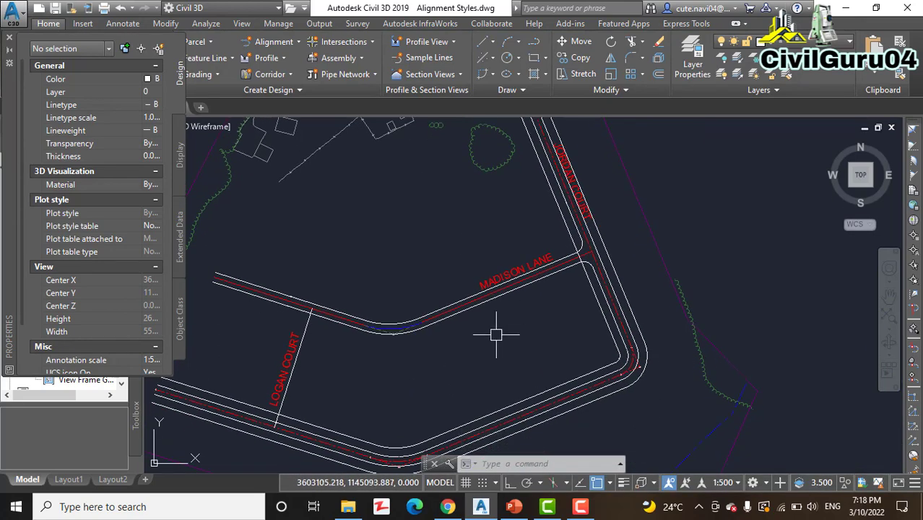
{"action": "scroll", "coordinate": [504, 319], "scroll_direction": "up", "scroll_amount": 1}
{"action": "scroll", "coordinate": [530, 346], "scroll_direction": "up", "scroll_amount": 1}
{"action": "scroll", "coordinate": [542, 385], "scroll_direction": "up", "scroll_amount": 1}
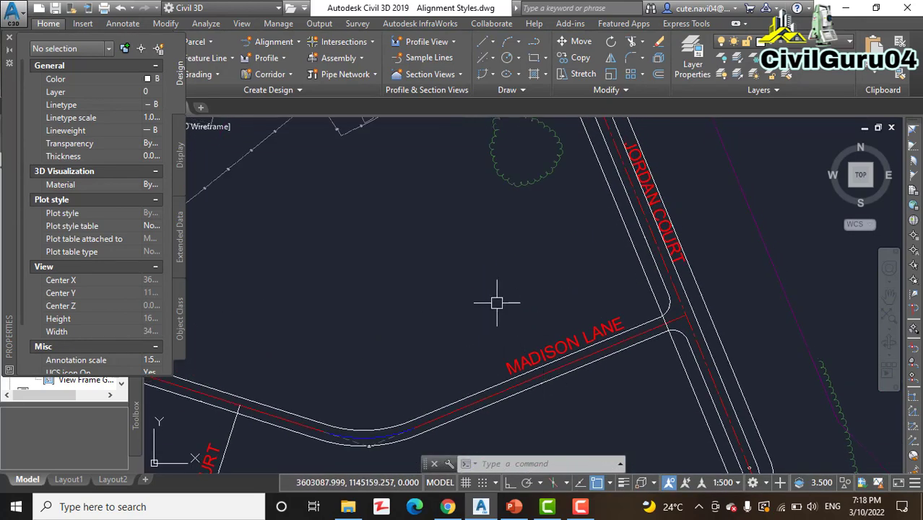
{"action": "middle_click_drag", "start_coordinate": [488, 292], "coordinate": [512, 335]}
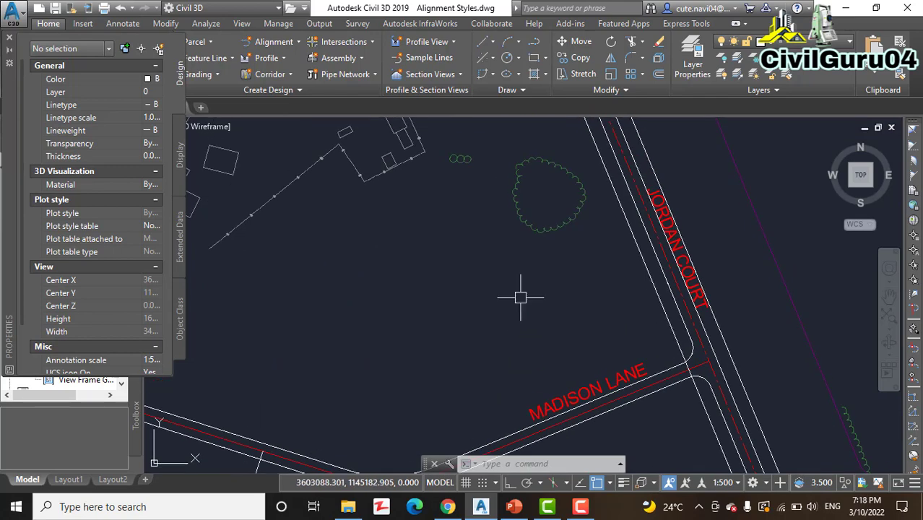
{"action": "mouse_move", "coordinate": [520, 296]}
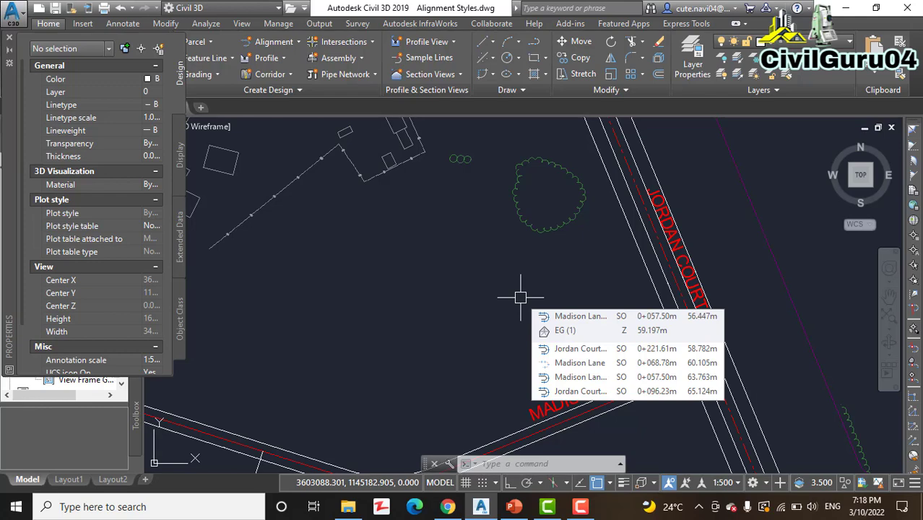
{"action": "scroll", "coordinate": [595, 350], "scroll_direction": "down", "scroll_amount": 4}
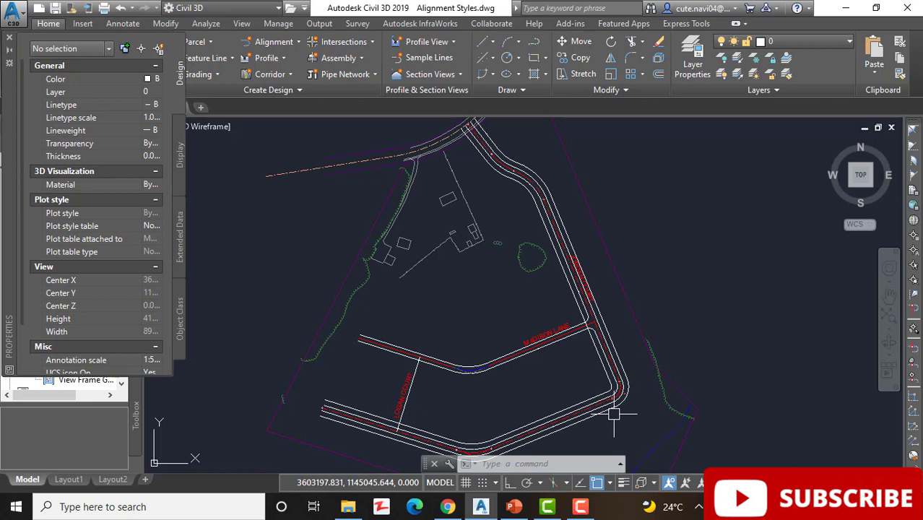
{"action": "mouse_move", "coordinate": [613, 414]}
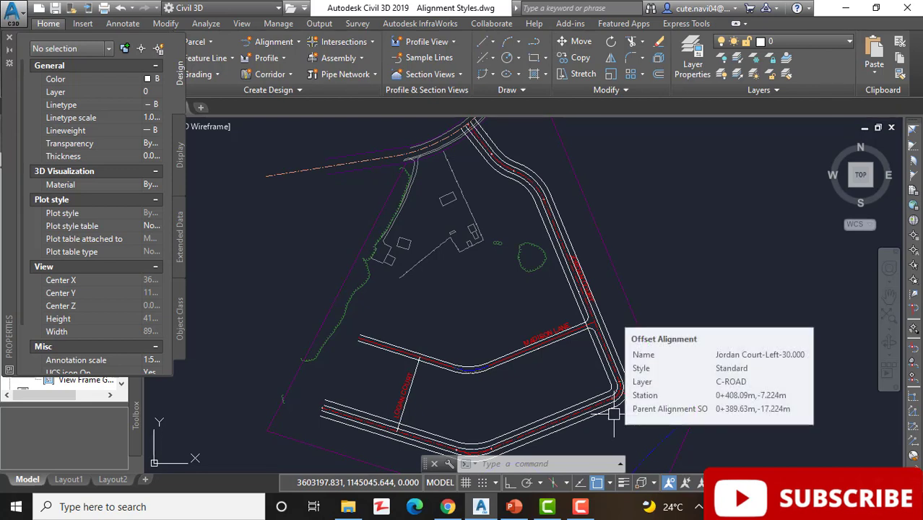
{"action": "scroll", "coordinate": [613, 414], "scroll_direction": "up", "scroll_amount": 5}
Set both Jordan Court offset alignments, left and right, to the C-ROAD-RWAY style.
{"action": "left_click", "coordinate": [595, 291]}
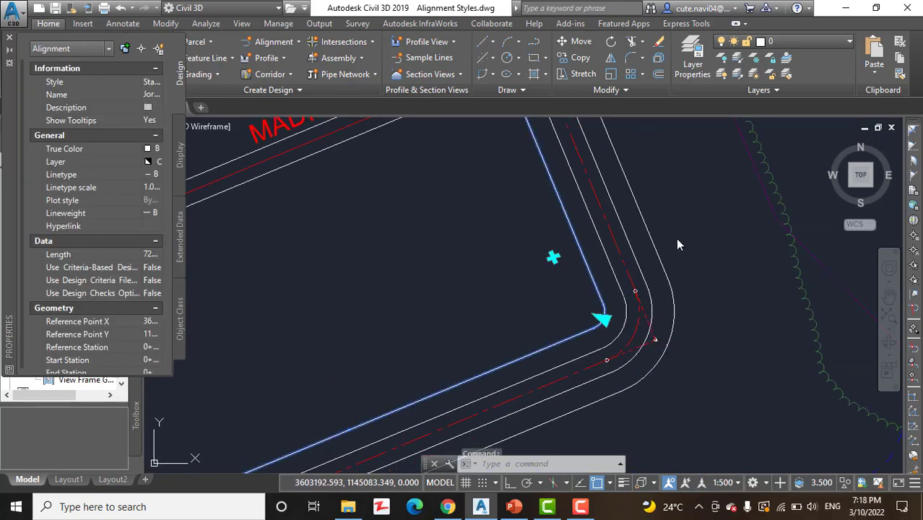
{"action": "left_click", "coordinate": [664, 265]}
{"action": "scroll", "coordinate": [433, 280], "scroll_direction": "down", "scroll_amount": 3}
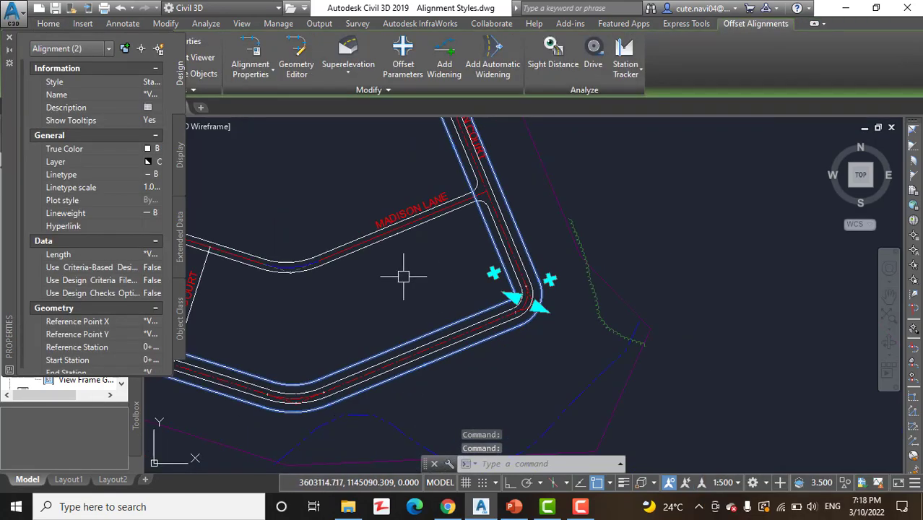
{"action": "middle_click_drag", "start_coordinate": [404, 270], "coordinate": [597, 334]}
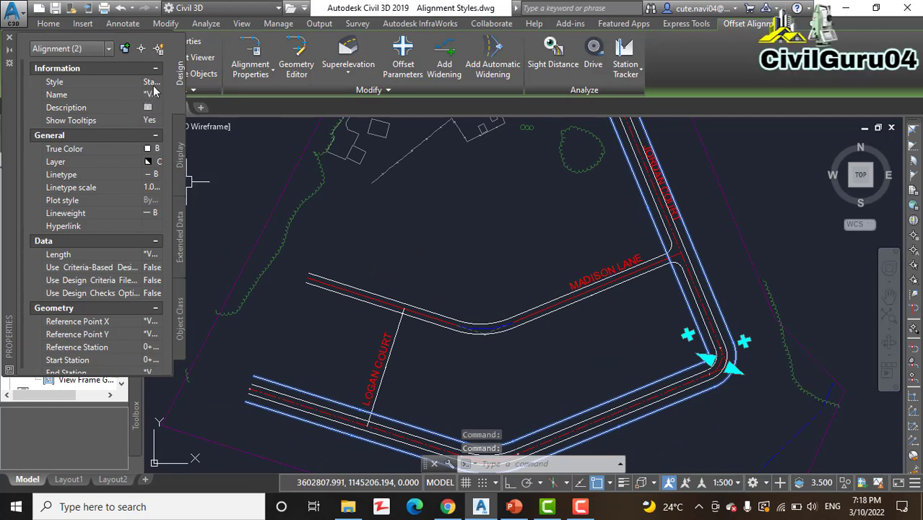
{"action": "left_click", "coordinate": [153, 82]}
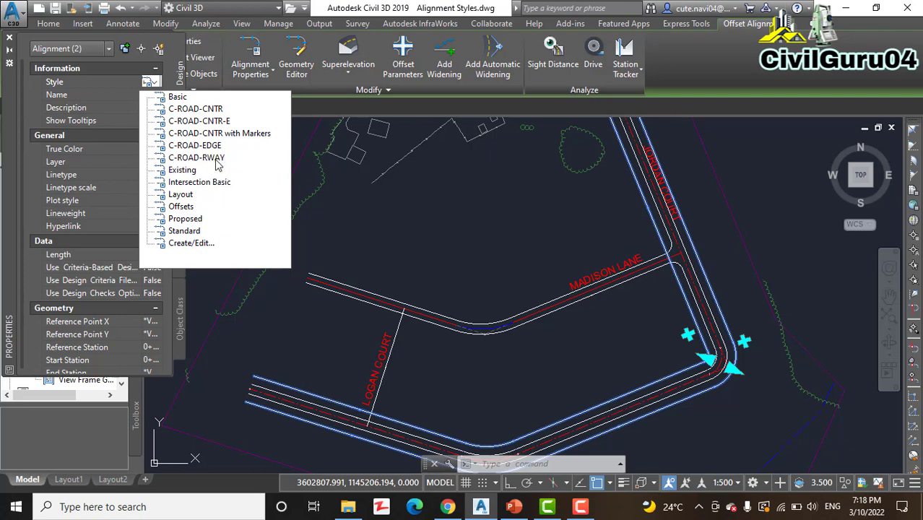
{"action": "left_click", "coordinate": [204, 158]}
{"action": "key", "text": "Escape"}
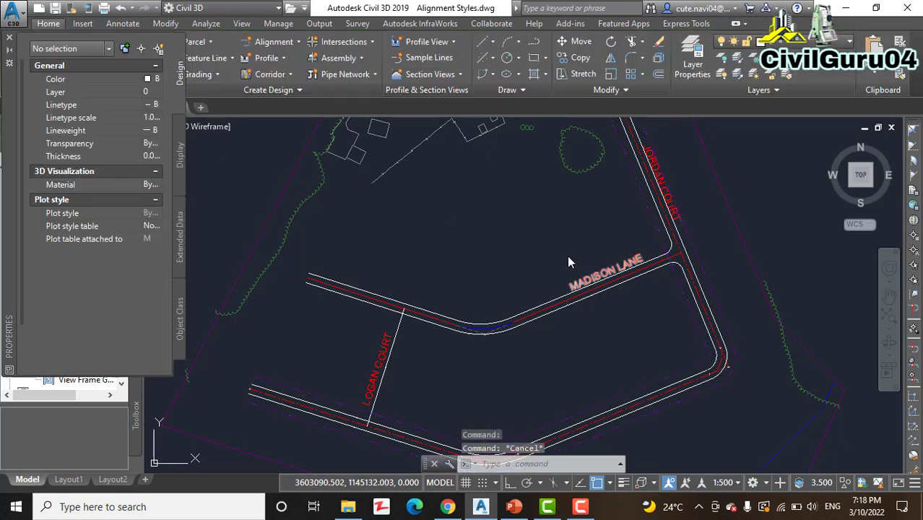
{"action": "middle_click_drag", "start_coordinate": [561, 270], "coordinate": [518, 309]}
{"action": "scroll", "coordinate": [590, 276], "scroll_direction": "up", "scroll_amount": 4}
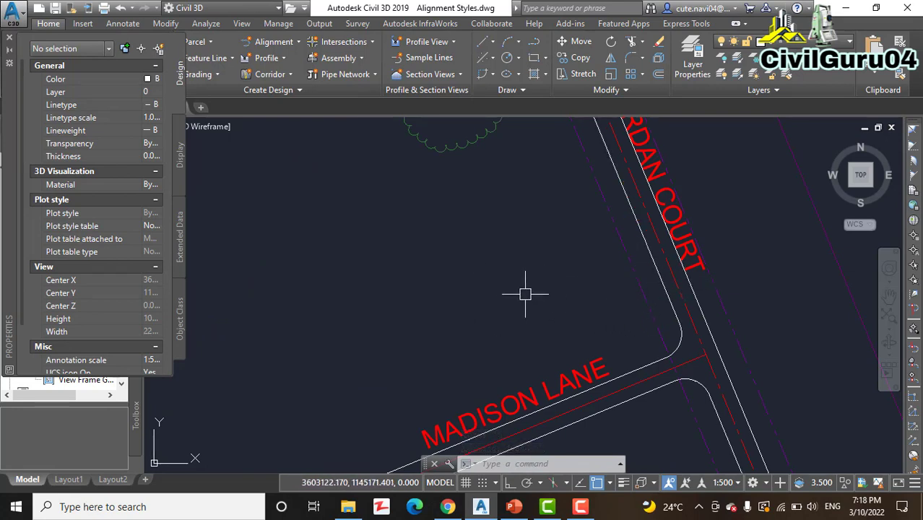
{"action": "mouse_move", "coordinate": [525, 294]}
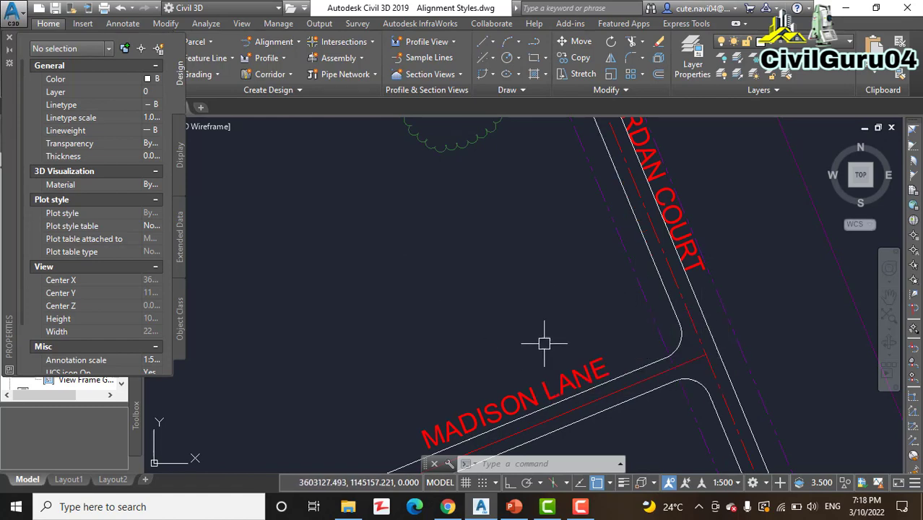
{"action": "scroll", "coordinate": [552, 338], "scroll_direction": "down", "scroll_amount": 2}
{"action": "middle_click_drag", "start_coordinate": [536, 354], "coordinate": [539, 225]}
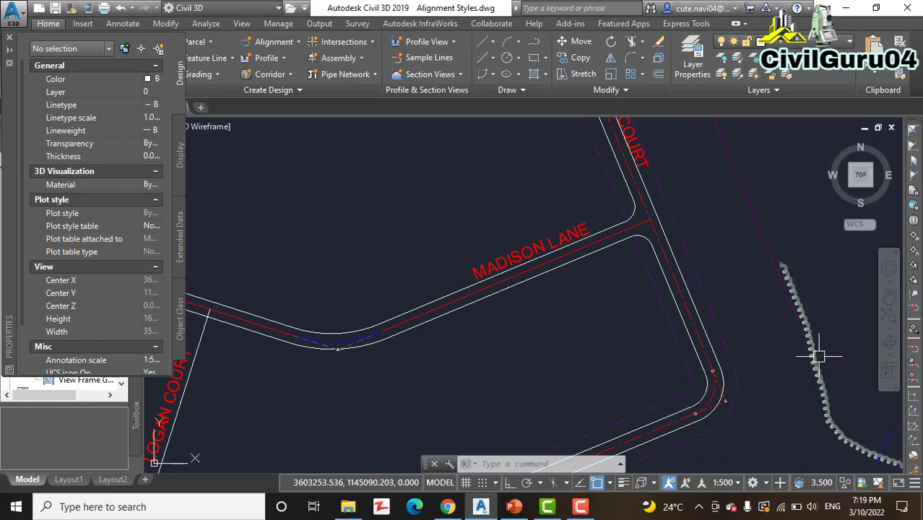
{"action": "key", "text": "alt+Tab"}
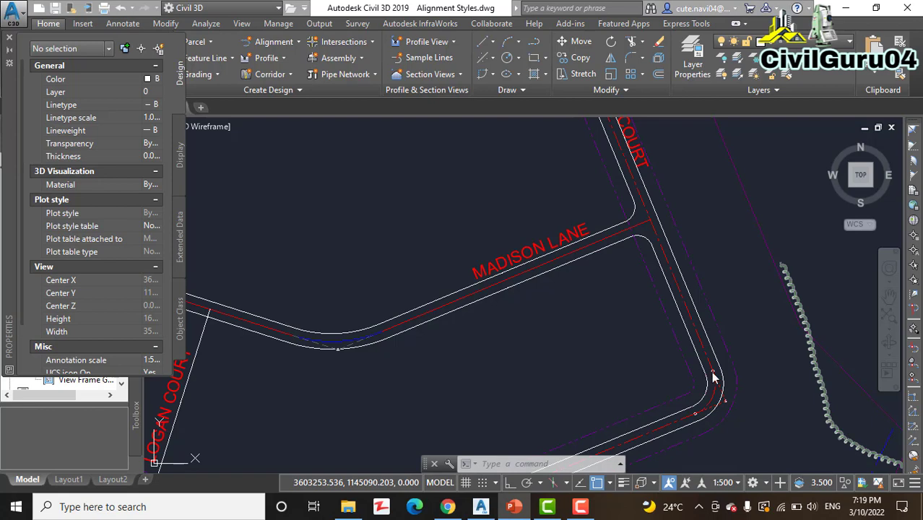
{"action": "key", "text": "alt+Tab"}
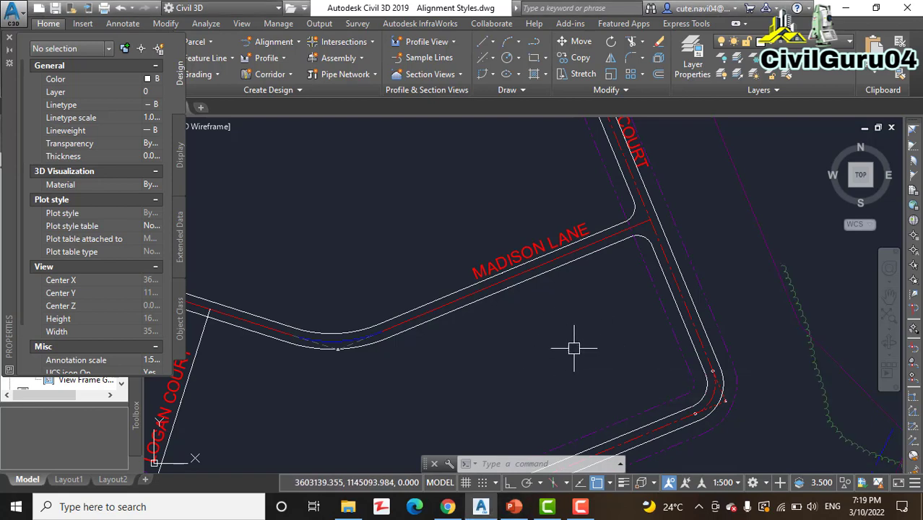
{"action": "mouse_move", "coordinate": [574, 349]}
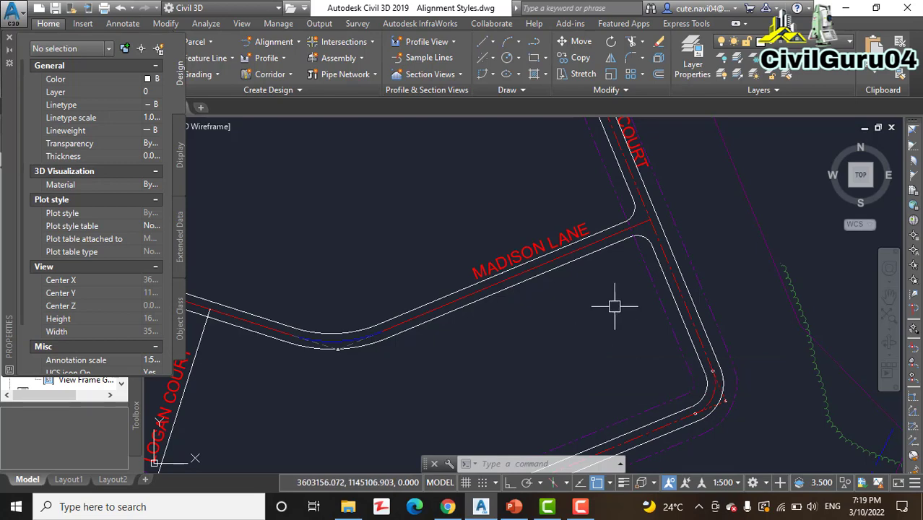
Select two Madison Lane edge alignments and use Select Similar to pick all seven.
{"action": "scroll", "coordinate": [595, 267], "scroll_direction": "up", "scroll_amount": 3}
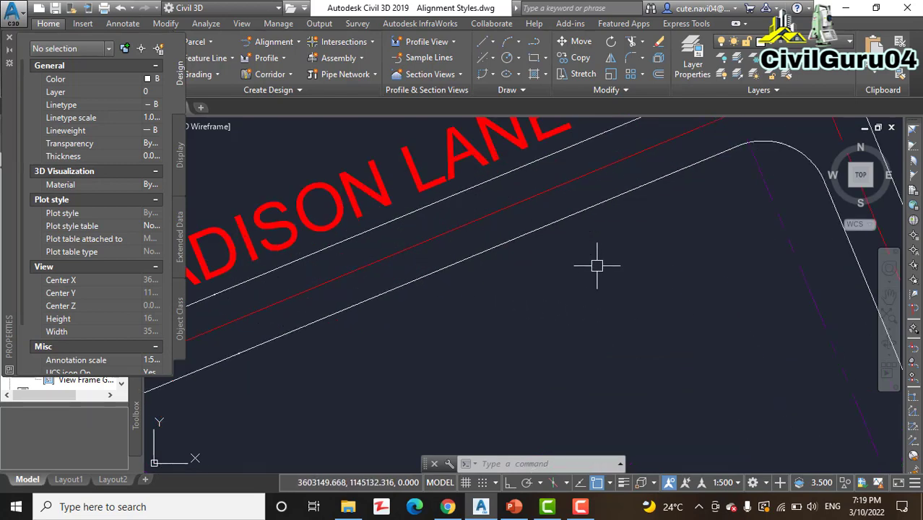
{"action": "left_click", "coordinate": [618, 196]}
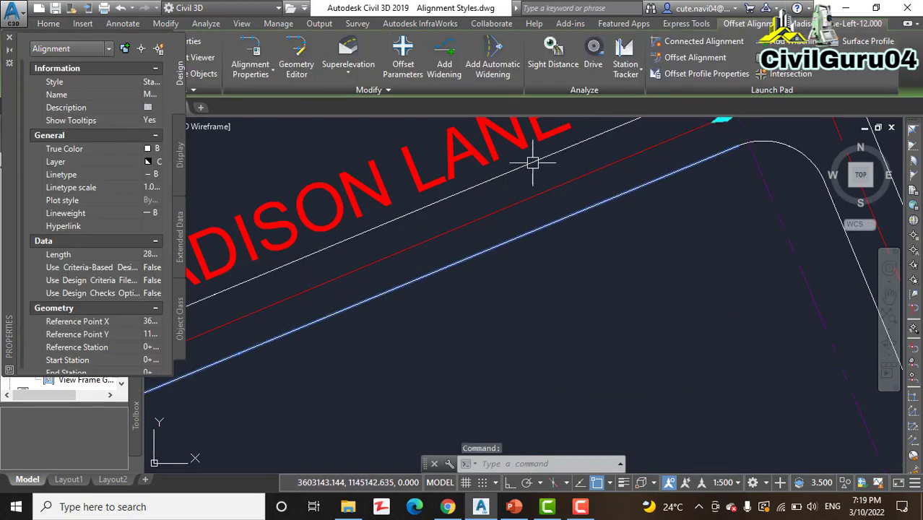
{"action": "left_click", "coordinate": [531, 160]}
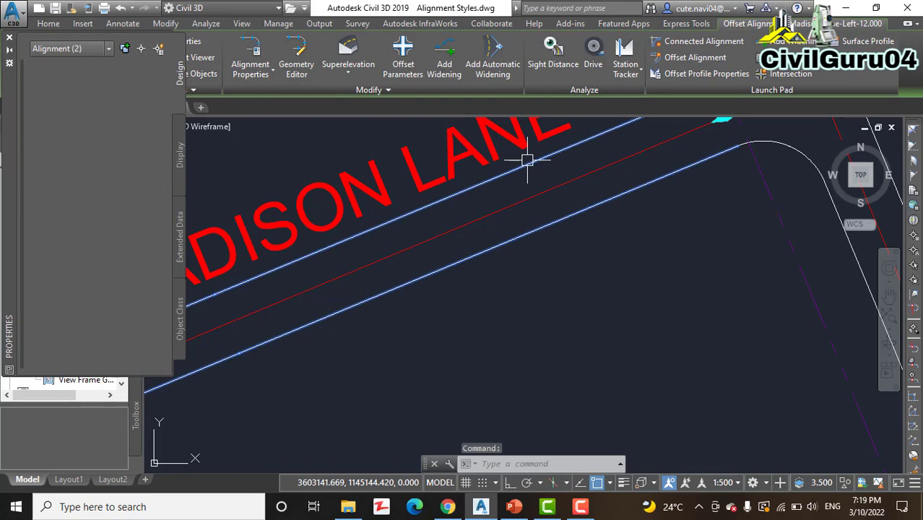
{"action": "right_click", "coordinate": [560, 251]}
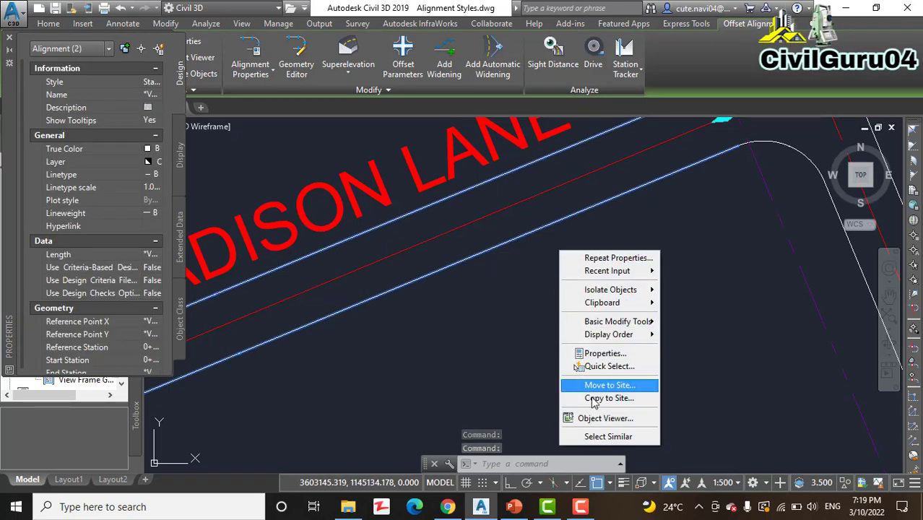
{"action": "left_click", "coordinate": [609, 437]}
{"action": "scroll", "coordinate": [604, 341], "scroll_direction": "down", "scroll_amount": 5}
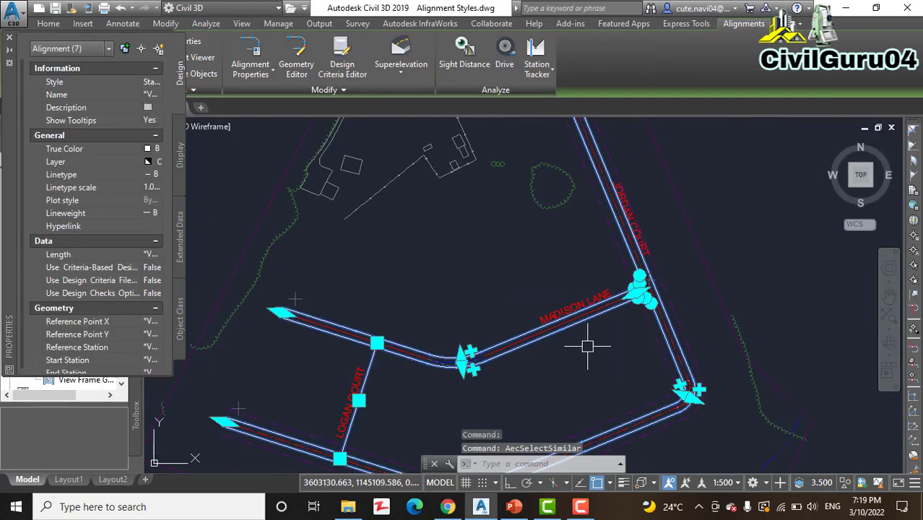
{"action": "scroll", "coordinate": [636, 386], "scroll_direction": "down", "scroll_amount": 3}
{"action": "middle_click_drag", "start_coordinate": [595, 309], "coordinate": [599, 372]}
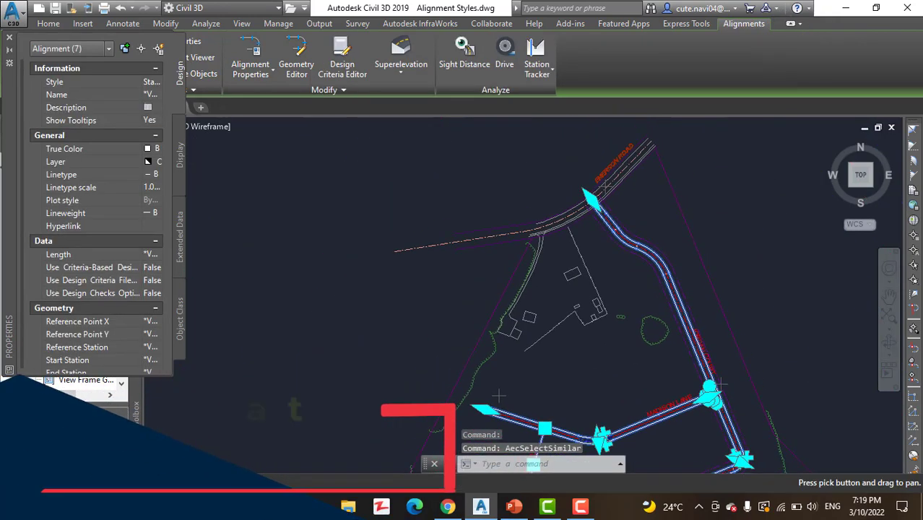
{"action": "scroll", "coordinate": [618, 340], "scroll_direction": "up", "scroll_amount": 4}
{"action": "middle_click_drag", "start_coordinate": [618, 244], "coordinate": [602, 329]}
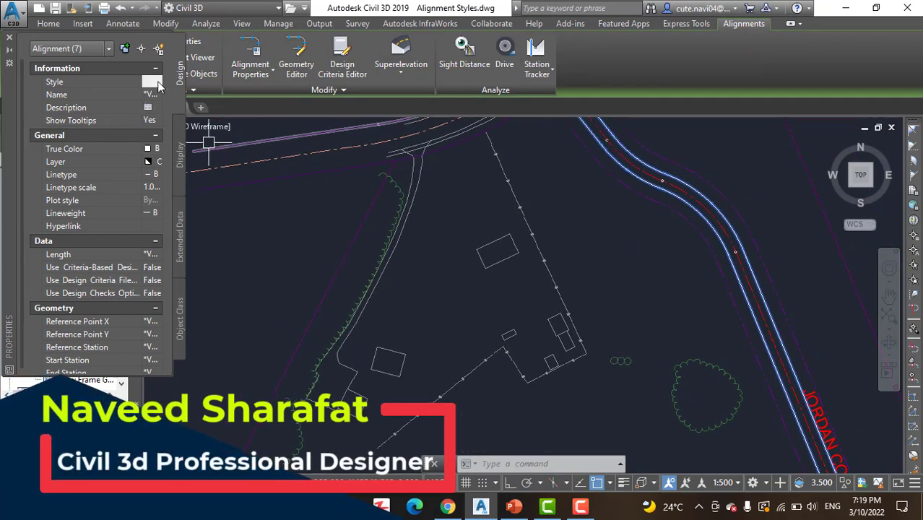
Apply the C-ROAD-EDGE style to the selected edge-of-pavement alignments.
{"action": "left_click", "coordinate": [153, 83]}
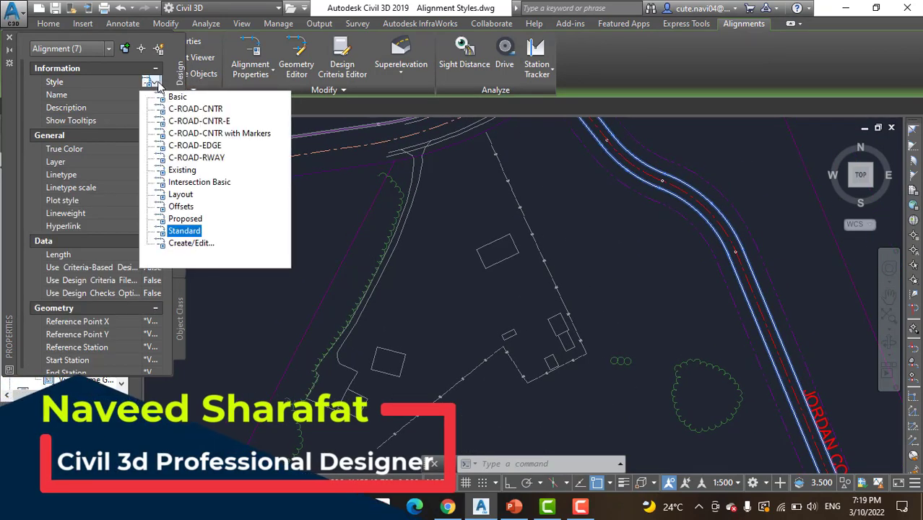
{"action": "left_click", "coordinate": [200, 157]}
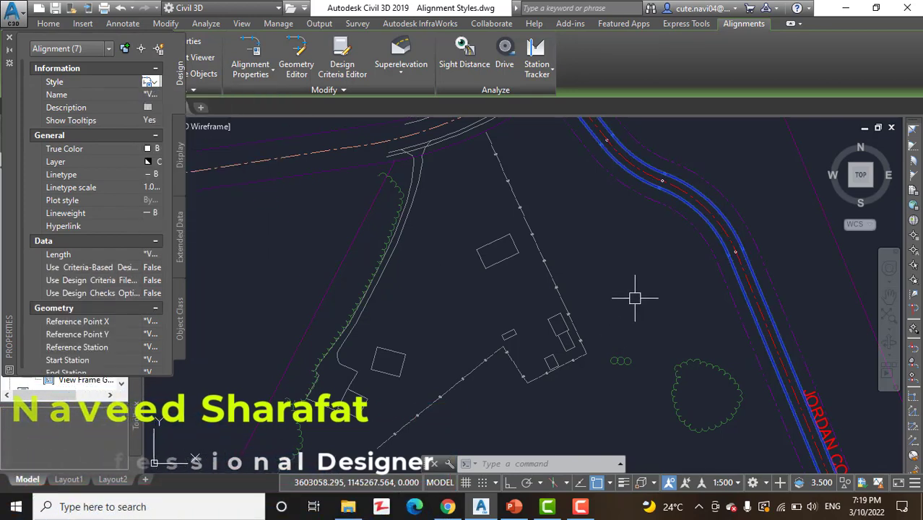
{"action": "scroll", "coordinate": [549, 283], "scroll_direction": "down", "scroll_amount": 4}
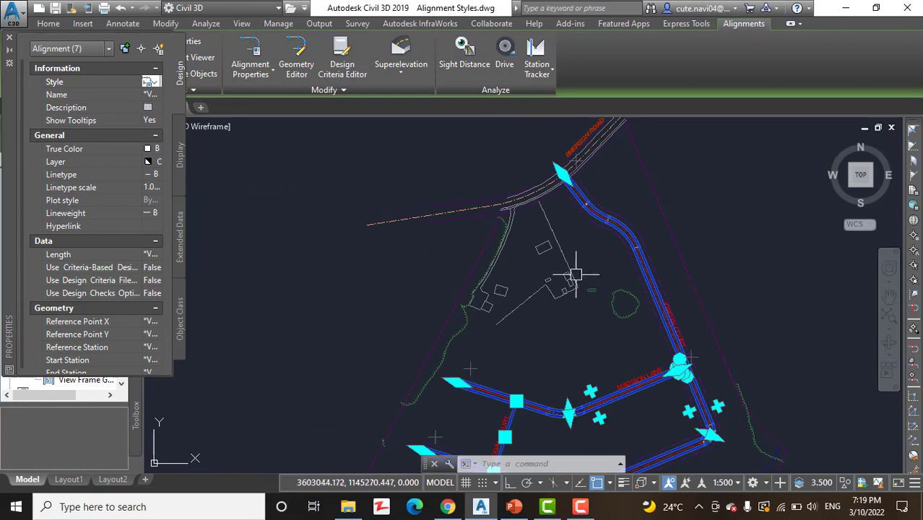
{"action": "key", "text": "Escape"}
{"action": "scroll", "coordinate": [561, 285], "scroll_direction": "up", "scroll_amount": 5}
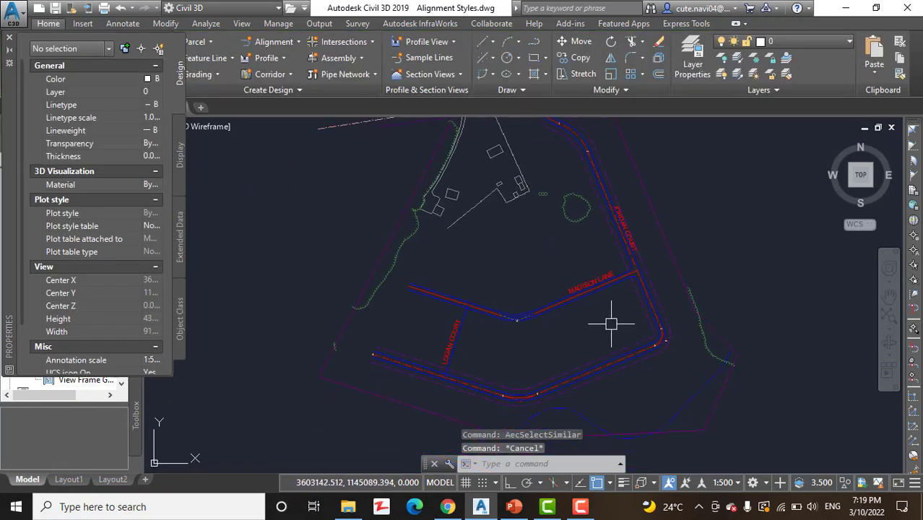
{"action": "scroll", "coordinate": [604, 304], "scroll_direction": "down", "scroll_amount": 3}
{"action": "middle_click_drag", "start_coordinate": [596, 323], "coordinate": [612, 428]}
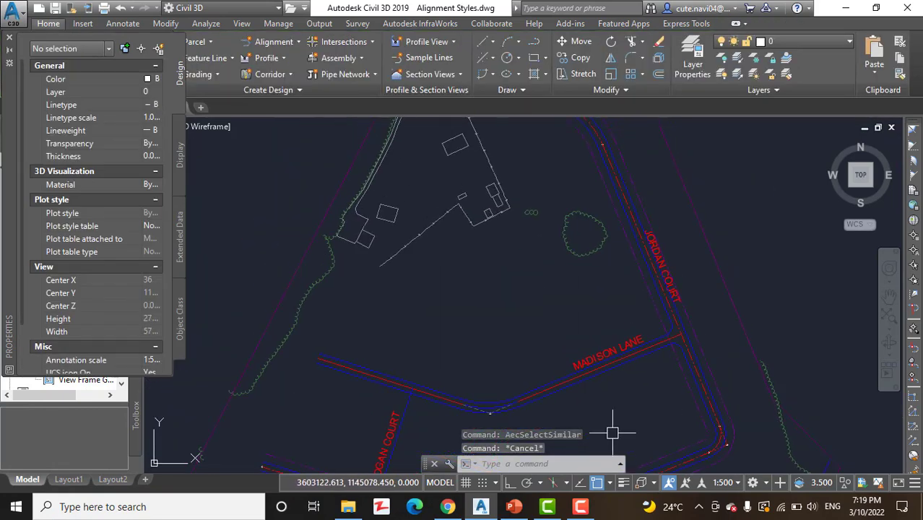
{"action": "middle_click_drag", "start_coordinate": [561, 288], "coordinate": [560, 375]}
{"action": "scroll", "coordinate": [591, 224], "scroll_direction": "up", "scroll_amount": 5}
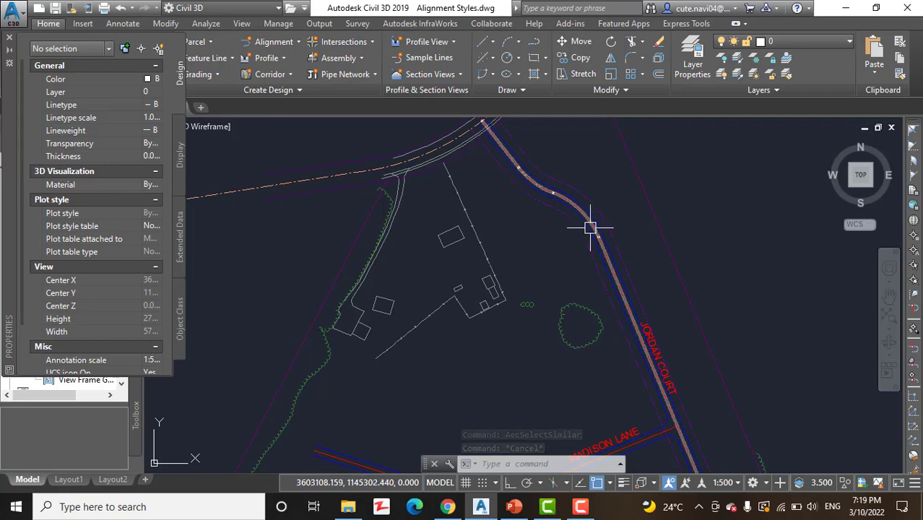
{"action": "scroll", "coordinate": [551, 292], "scroll_direction": "down", "scroll_amount": 5}
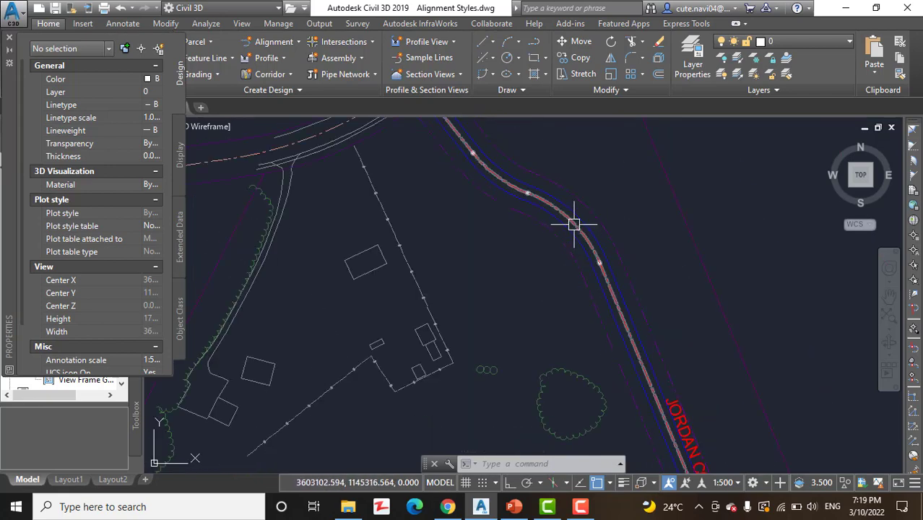
{"action": "scroll", "coordinate": [568, 223], "scroll_direction": "up", "scroll_amount": 5}
{"action": "middle_click_drag", "start_coordinate": [568, 222], "coordinate": [636, 335]}
{"action": "scroll", "coordinate": [636, 336], "scroll_direction": "up", "scroll_amount": 3}
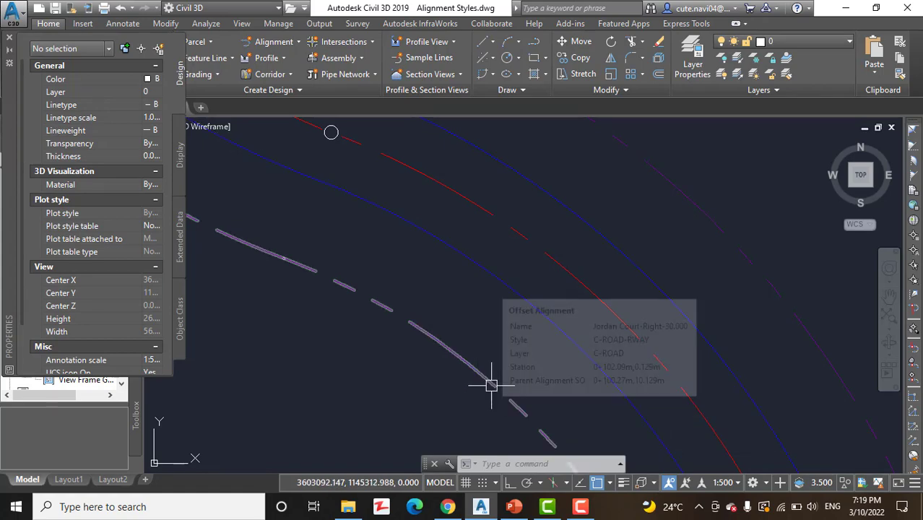
{"action": "scroll", "coordinate": [391, 226], "scroll_direction": "down", "scroll_amount": 5}
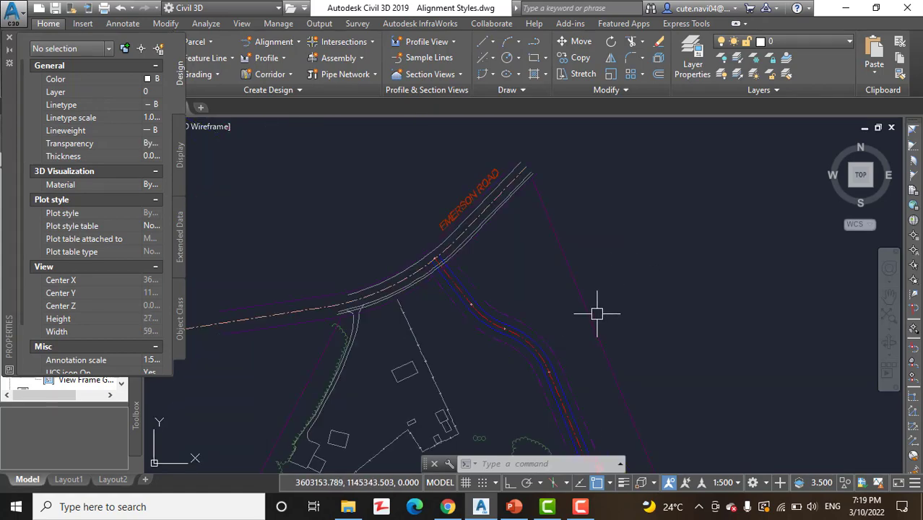
{"action": "middle_click_drag", "start_coordinate": [598, 313], "coordinate": [680, 192]}
{"action": "mouse_move", "coordinate": [642, 254]}
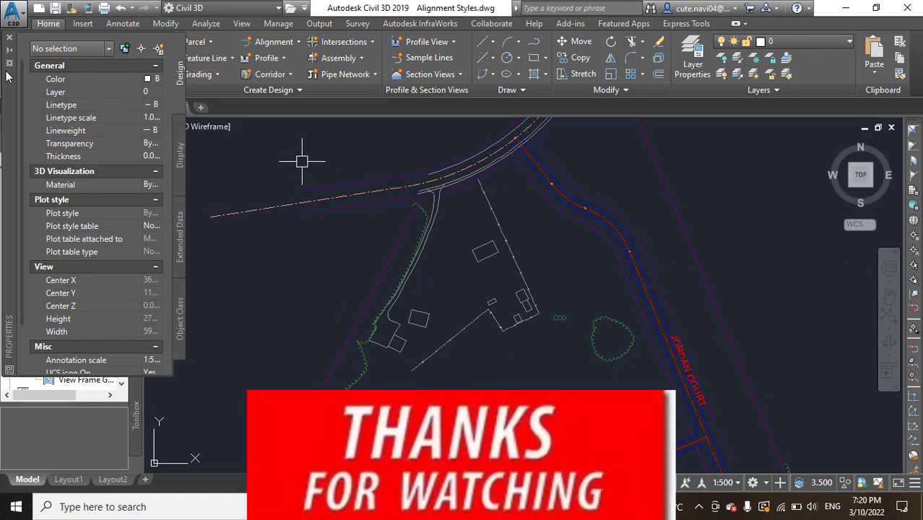
Close the Properties palette and return to the YouTube channel page in Chrome.
{"action": "left_click", "coordinate": [9, 37]}
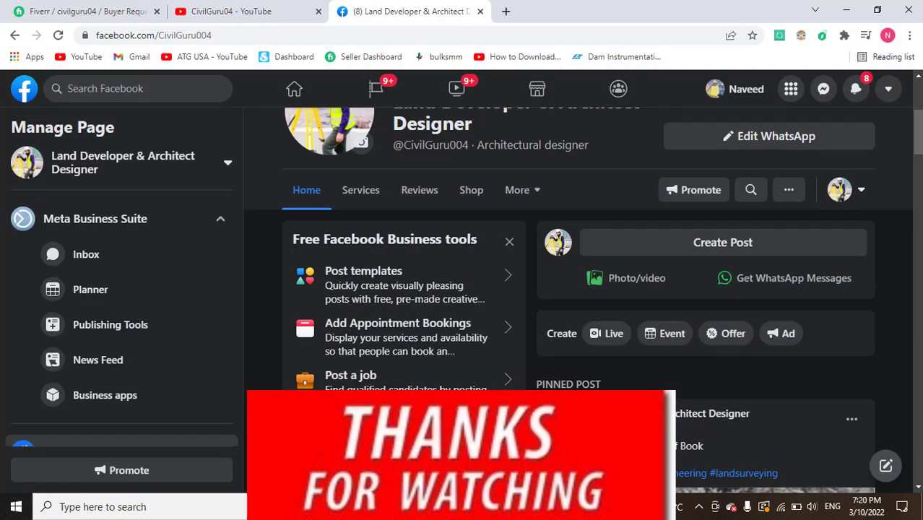
{"action": "left_click", "coordinate": [231, 11]}
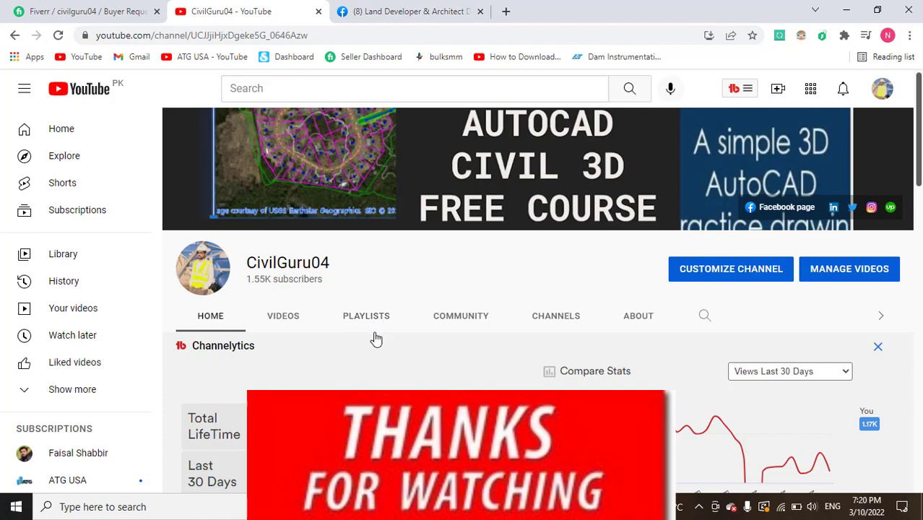